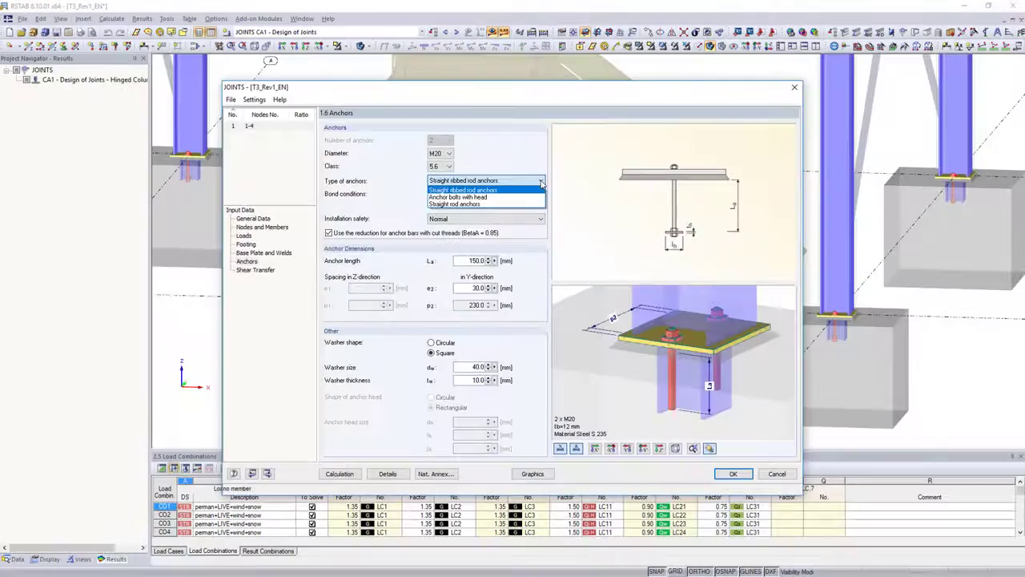
Choose headed anchor bolts for the joint and a hooked start anchorage for the column bars
{"action": "left_click", "coordinate": [527, 197]}
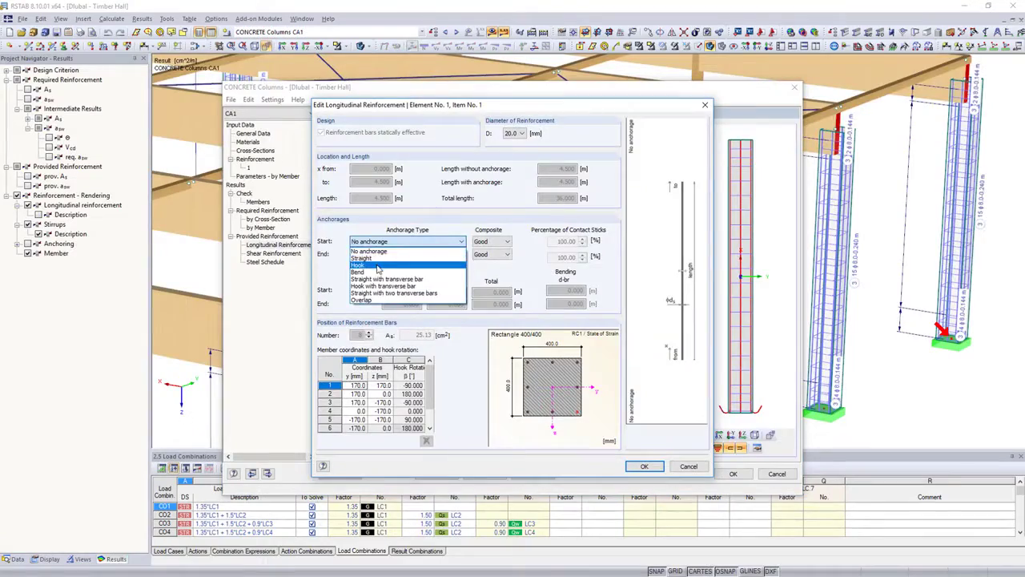
{"action": "left_click", "coordinate": [379, 267]}
{"action": "left_click", "coordinate": [644, 467]}
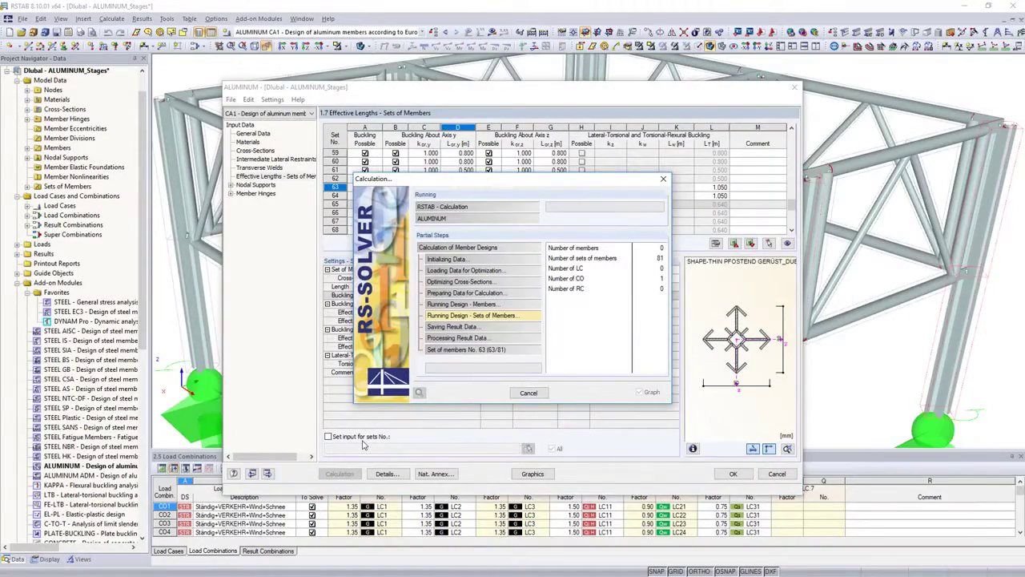
{"action": "scroll", "coordinate": [791, 164], "scroll_direction": "down", "scroll_amount": 5}
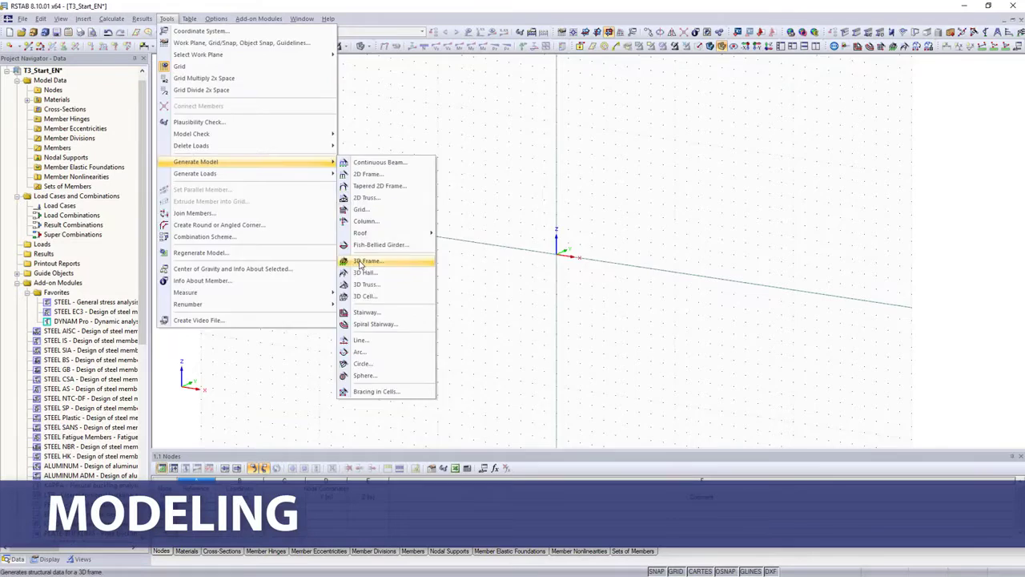
Generate the 3D frame with HE A 200 columns chosen from the EN rolled-section library
{"action": "left_click", "coordinate": [359, 265]}
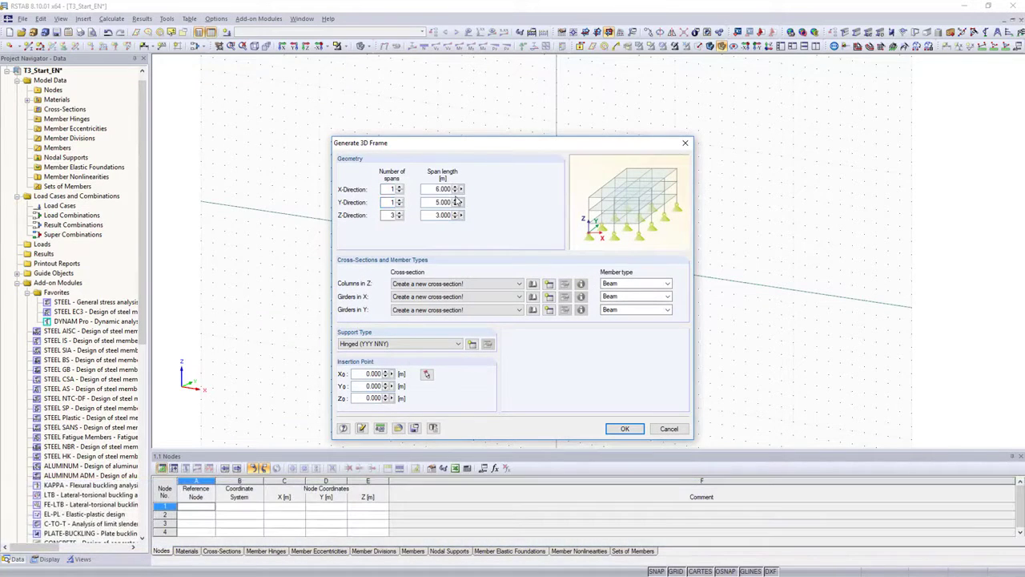
{"action": "left_click", "coordinate": [532, 283]}
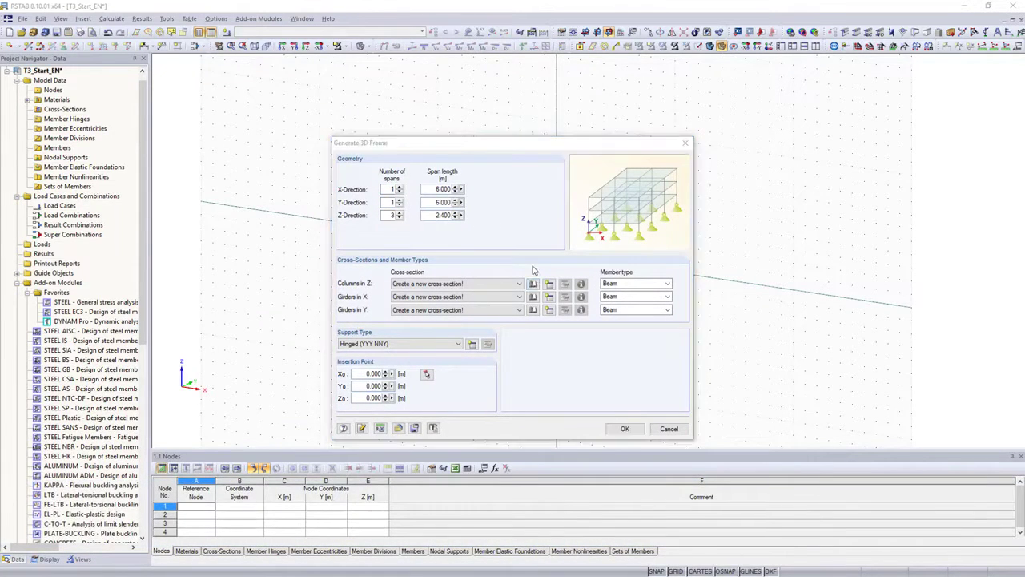
{"action": "left_click", "coordinate": [330, 188]}
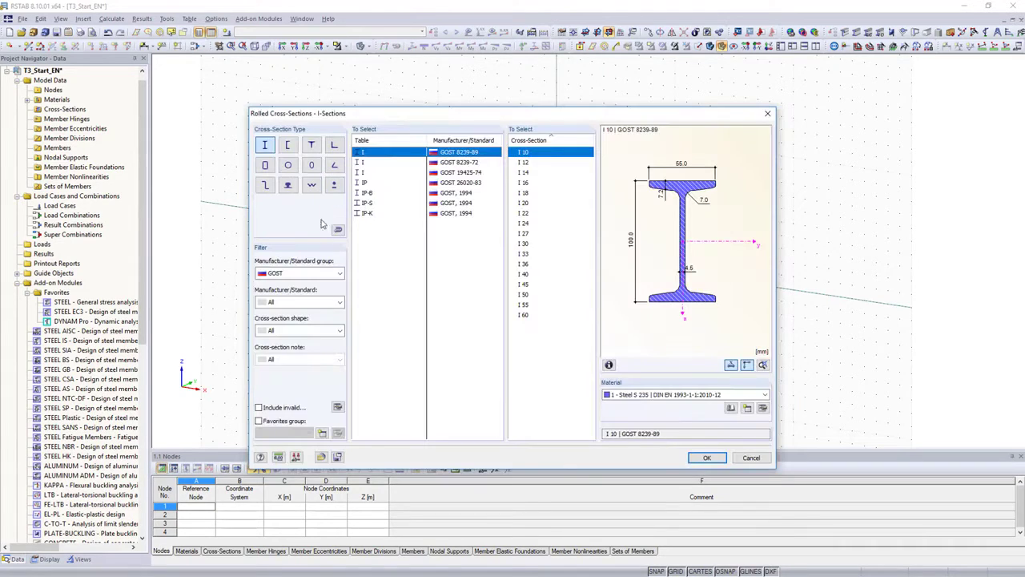
{"action": "left_click", "coordinate": [339, 275]}
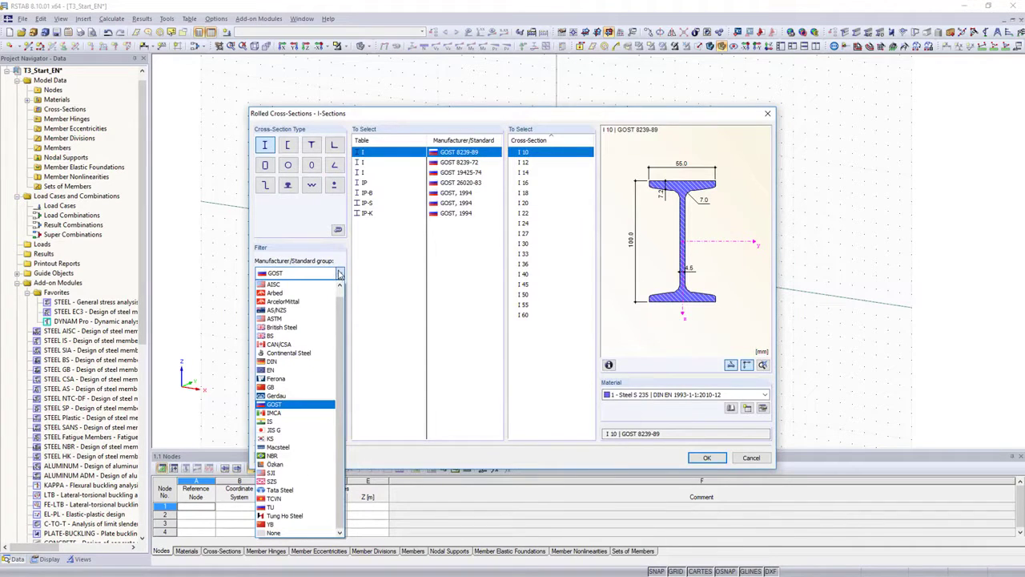
{"action": "left_click", "coordinate": [281, 371]}
{"action": "left_click", "coordinate": [364, 163]}
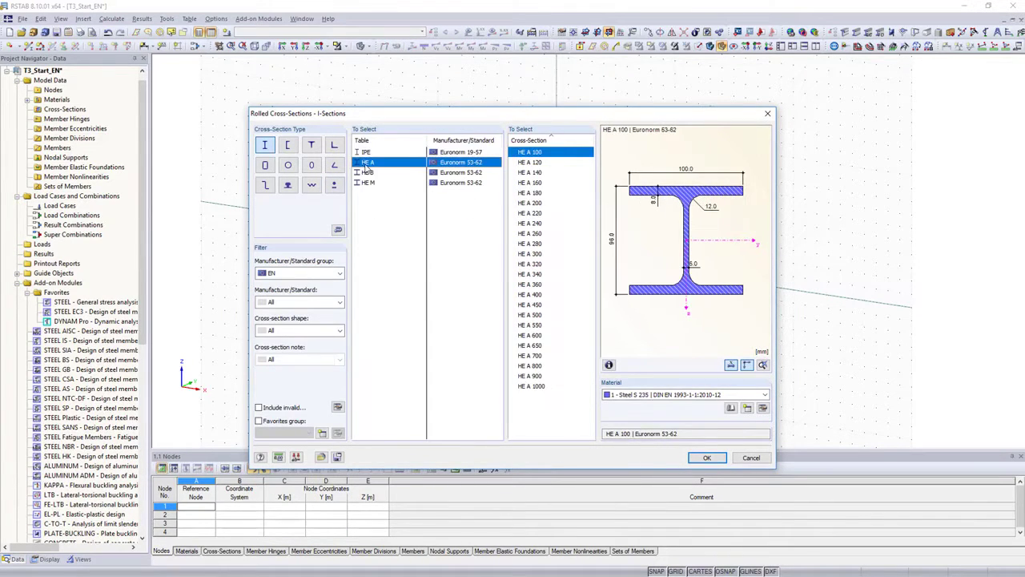
{"action": "left_click", "coordinate": [517, 203]}
{"action": "left_click", "coordinate": [705, 460]}
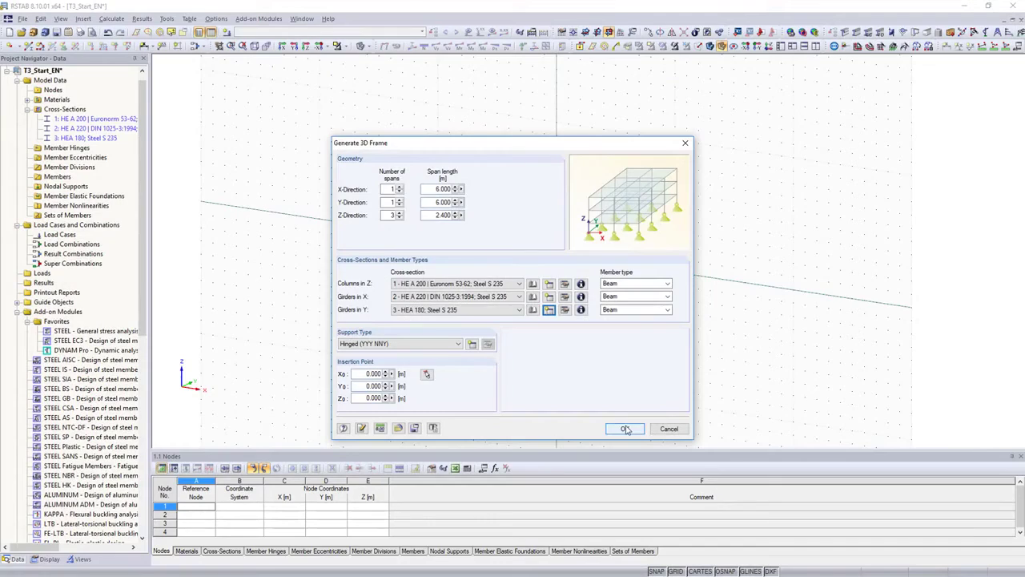
{"action": "left_click", "coordinate": [624, 429]}
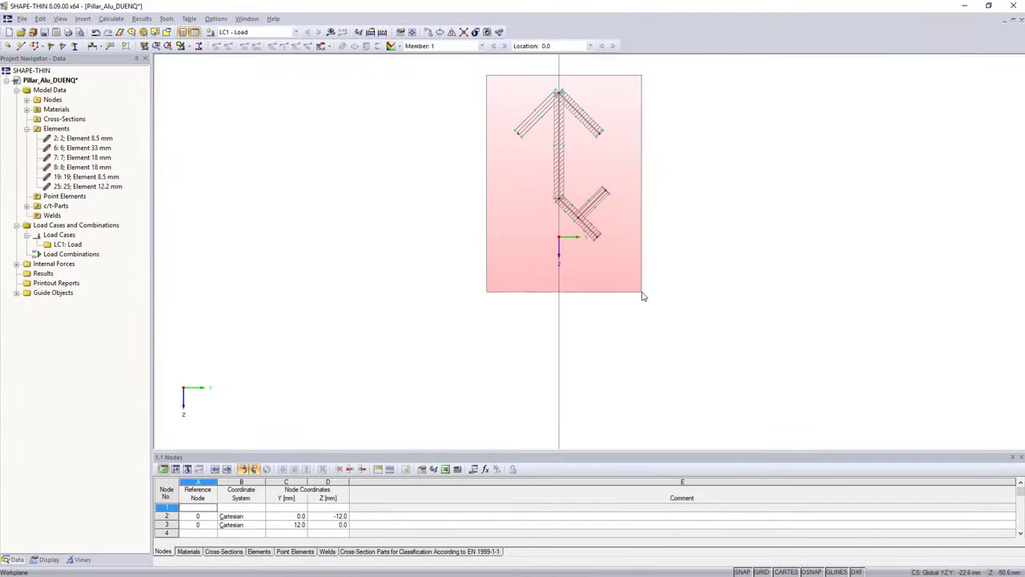
Start a Rotate operation on the selected arrow-shaped elements
{"action": "right_click", "coordinate": [563, 166]}
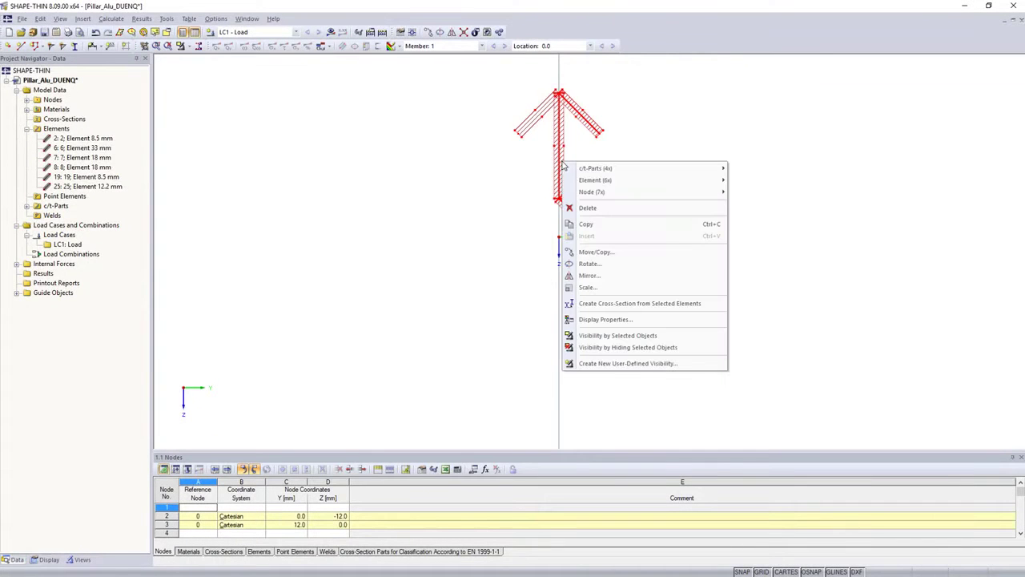
{"action": "left_click", "coordinate": [587, 265]}
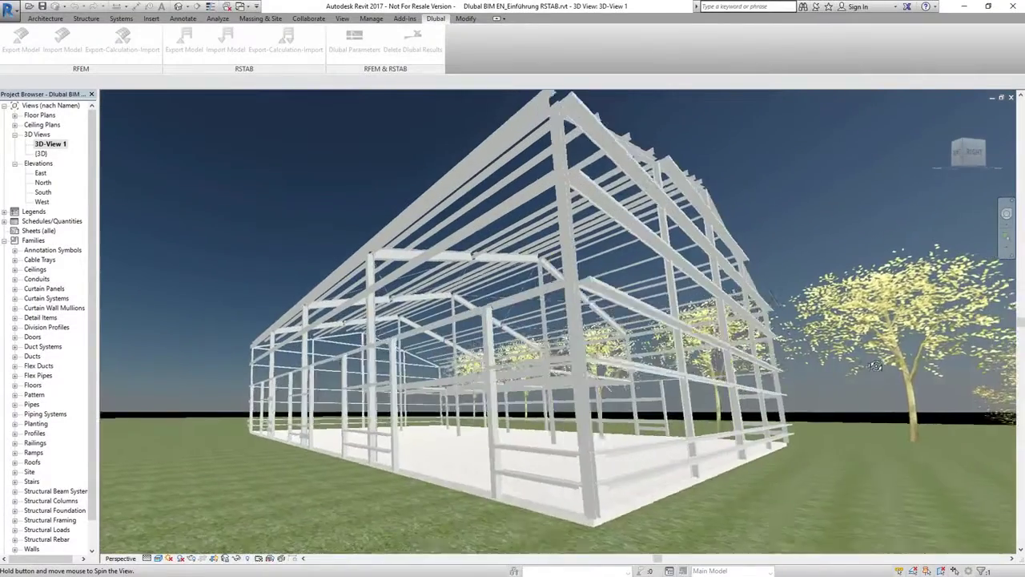
Export the steel hall from Revit's South elevation to RSTAB through the Dlubal link
{"action": "middle_click_drag", "start_coordinate": [876, 366], "coordinate": [775, 329], "text": "shift"}
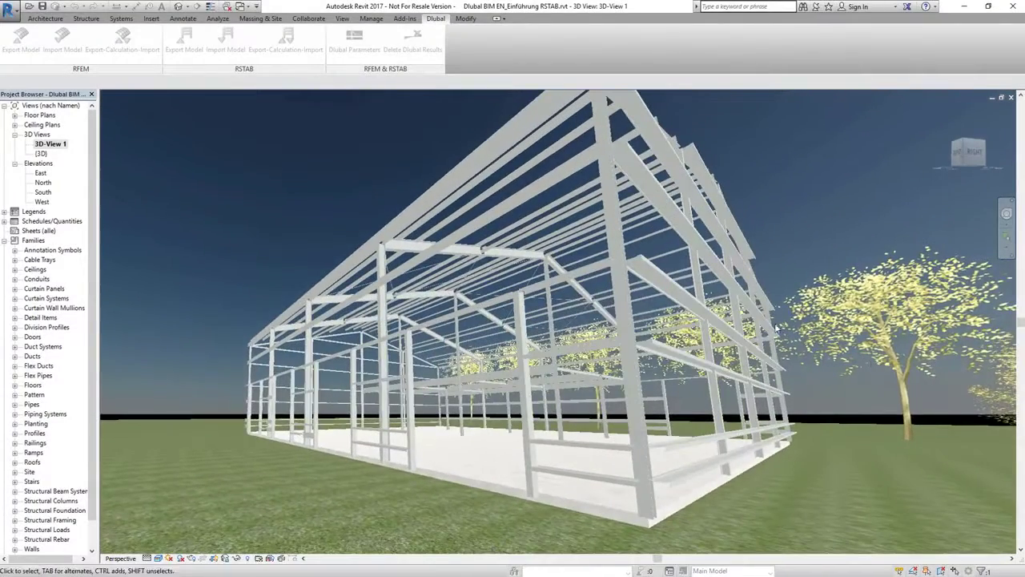
{"action": "double_click", "coordinate": [40, 193]}
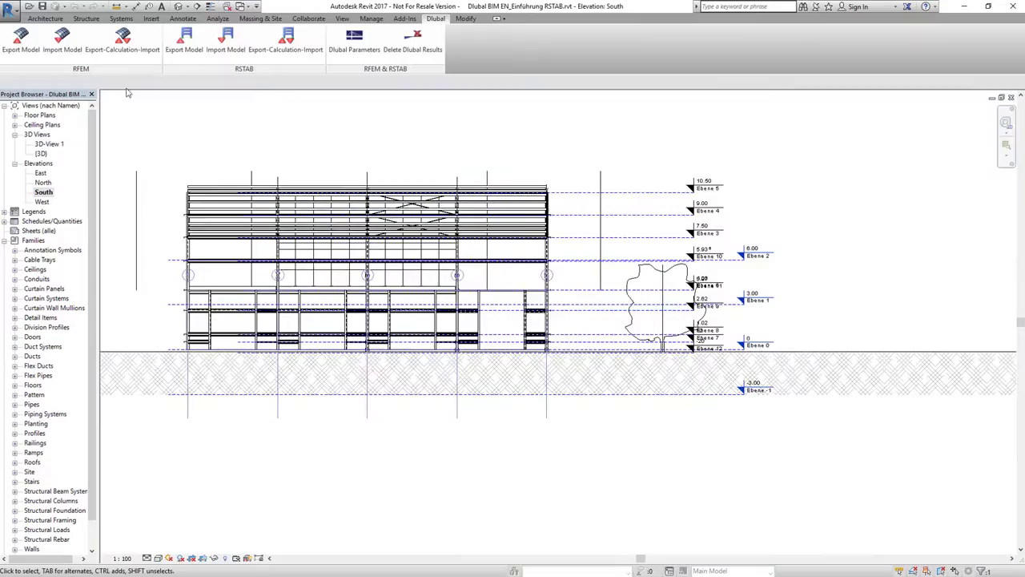
{"action": "left_click", "coordinate": [183, 40]}
{"action": "left_click", "coordinate": [672, 399]}
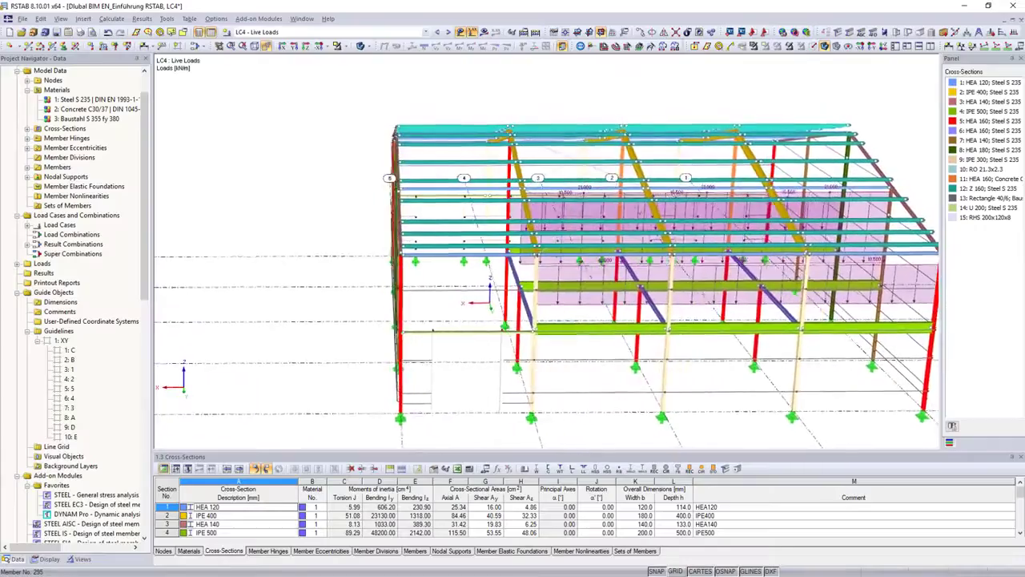
{"action": "middle_click_drag", "start_coordinate": [489, 297], "coordinate": [513, 307], "text": "ctrl"}
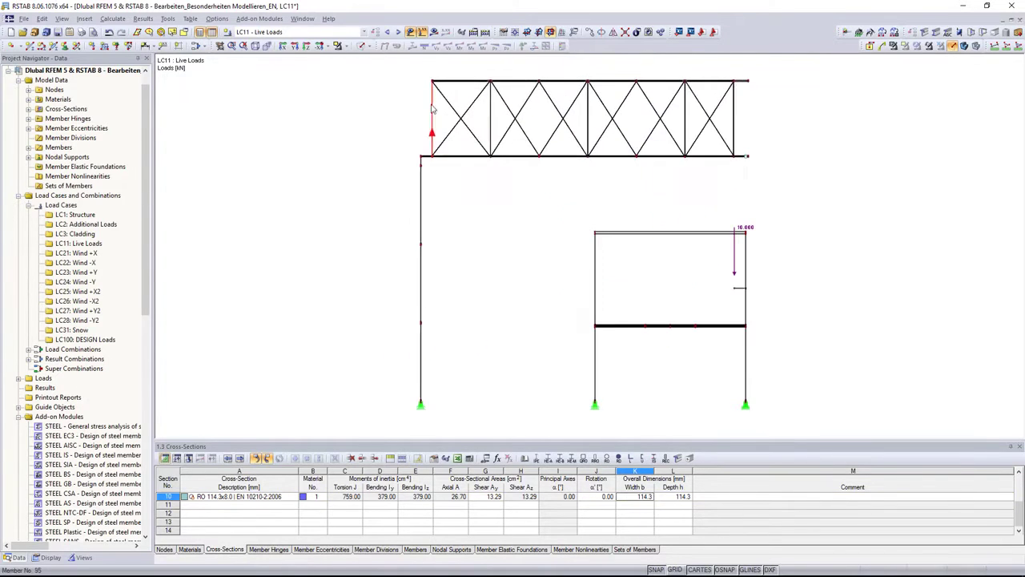
Rotate the window-selected roof truss 10° about a picked axis point
{"action": "left_click_drag", "start_coordinate": [784, 180], "coordinate": [427, 67]}
{"action": "right_click", "coordinate": [442, 97]}
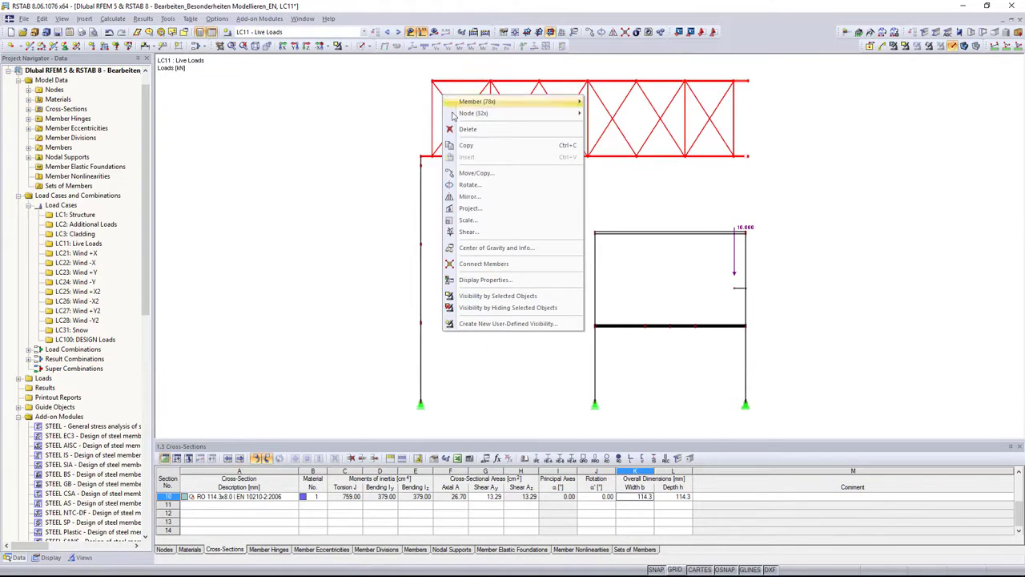
{"action": "left_click", "coordinate": [461, 187]}
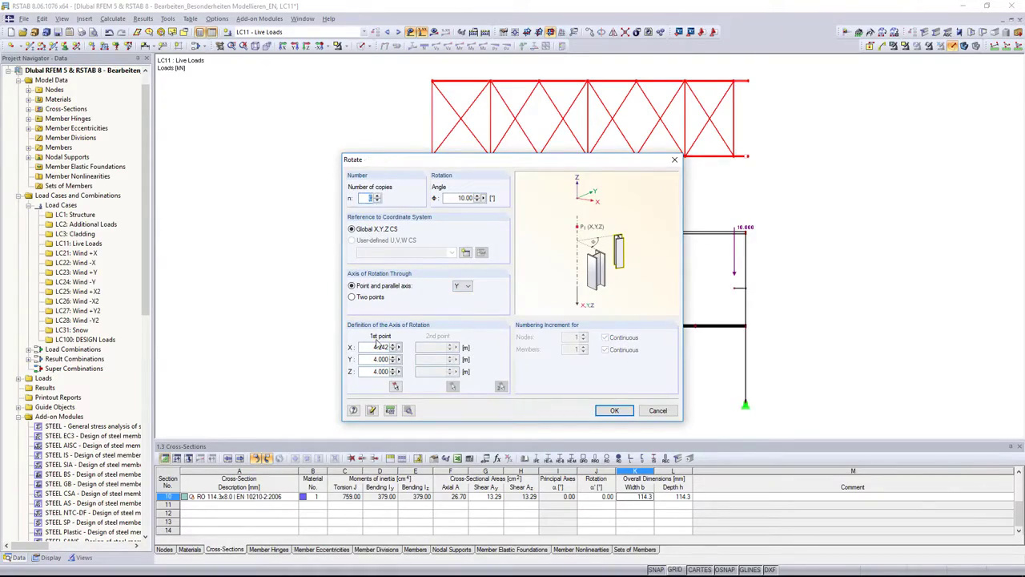
{"action": "left_click", "coordinate": [395, 386]}
{"action": "left_click", "coordinate": [430, 153]}
{"action": "key", "text": "Return"}
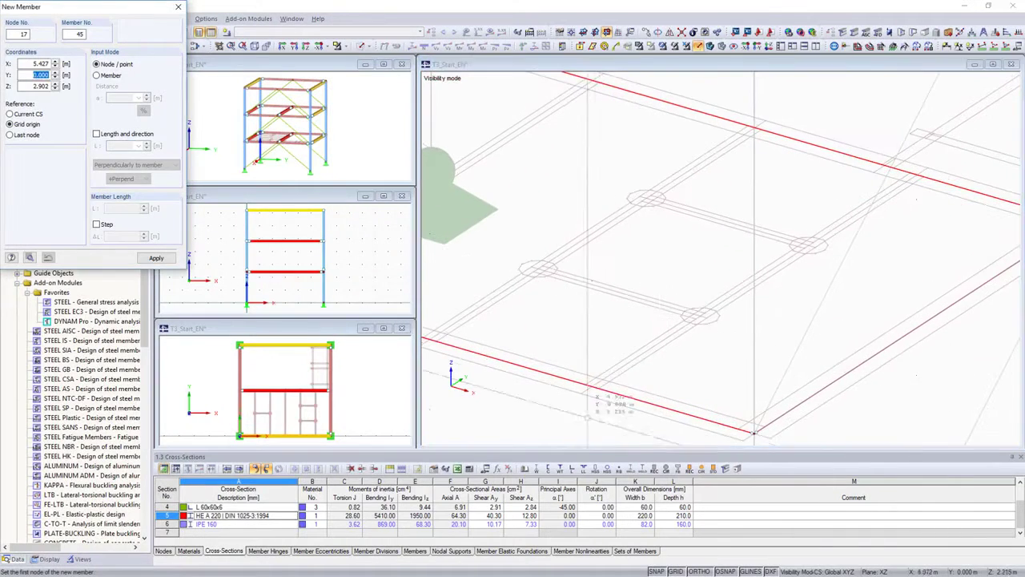
Add new members ending at the red beam between the floor beams
{"action": "left_click", "coordinate": [917, 174]}
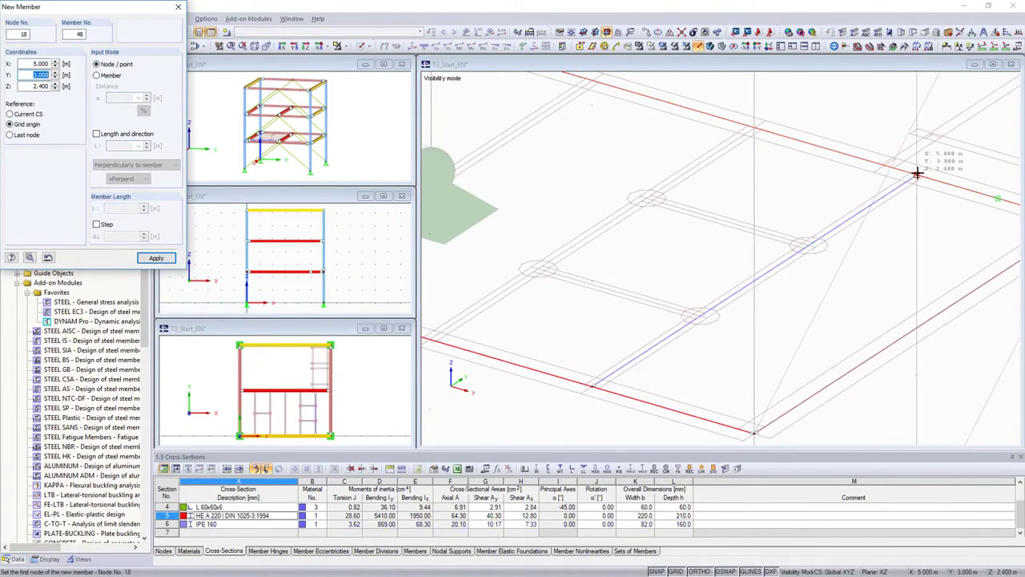
{"action": "scroll", "coordinate": [917, 174], "scroll_direction": "down", "scroll_amount": 3}
{"action": "scroll", "coordinate": [917, 174], "scroll_direction": "down", "scroll_amount": 3}
{"action": "key", "text": "Escape"}
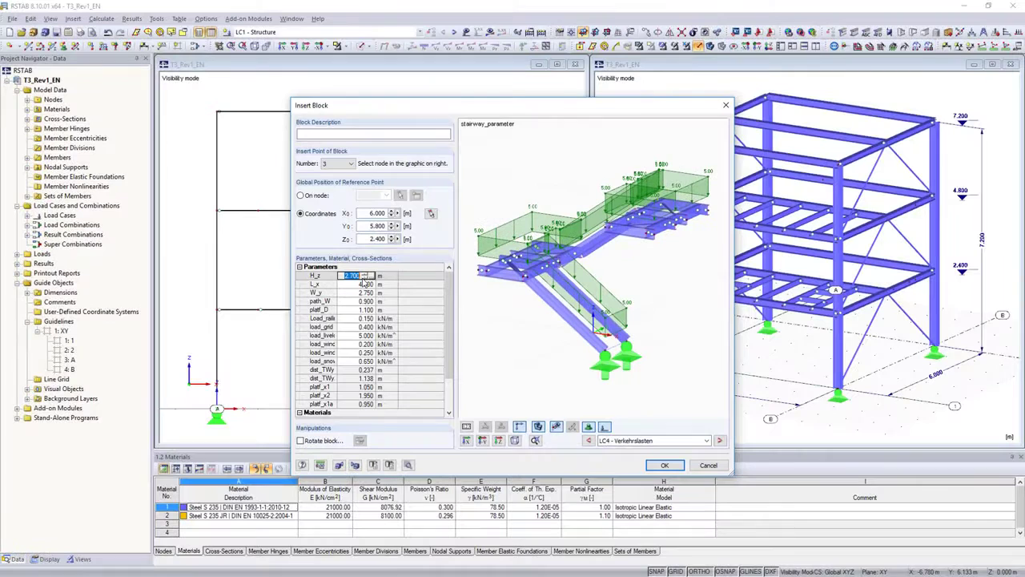
Step the stairway spinners down to H_z 2.400, L_x 4.000 and platf_D 1.000
{"action": "left_click", "coordinate": [364, 279]}
{"action": "left_click", "coordinate": [364, 279]}
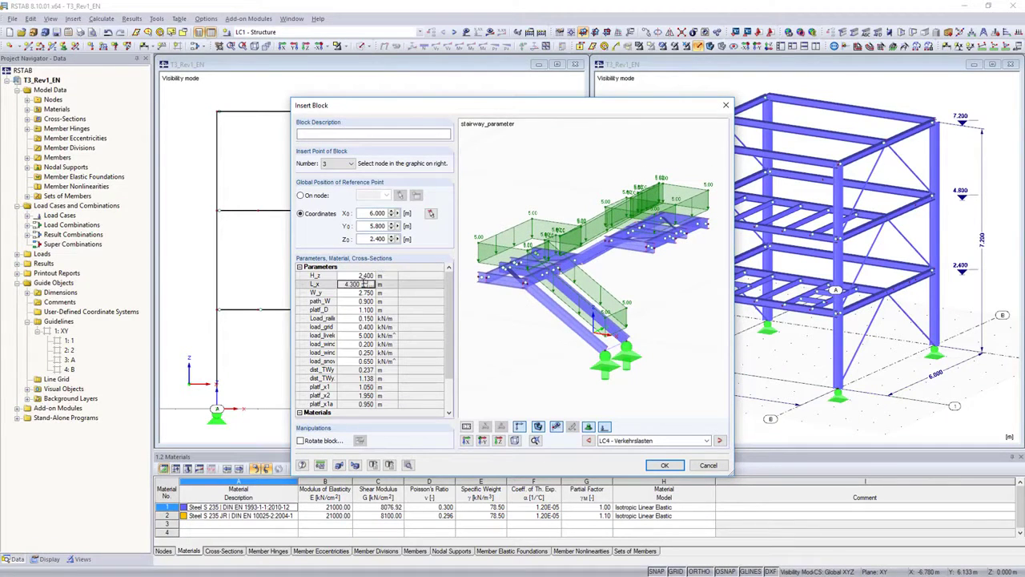
{"action": "left_click", "coordinate": [367, 286]}
{"action": "left_click", "coordinate": [368, 287]}
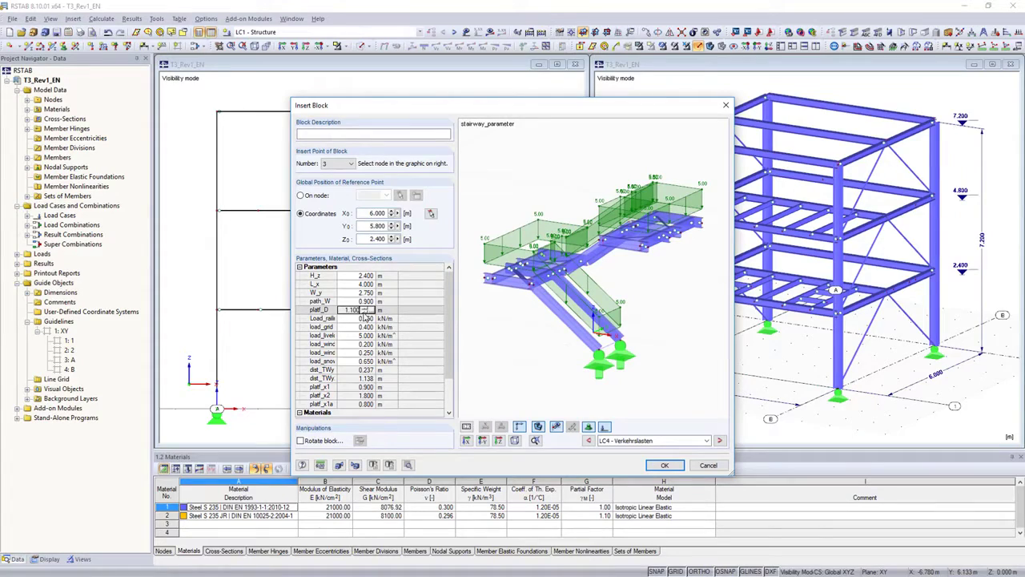
{"action": "left_click", "coordinate": [367, 313]}
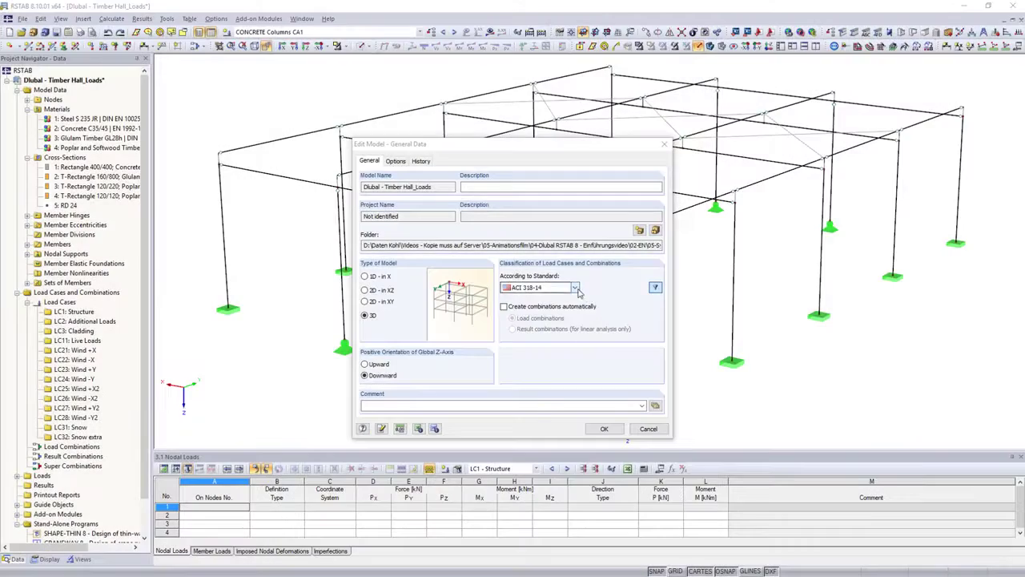
Classify the timber hall under EN 1990 with the United Kingdom BS national annex
{"action": "left_click", "coordinate": [575, 288]}
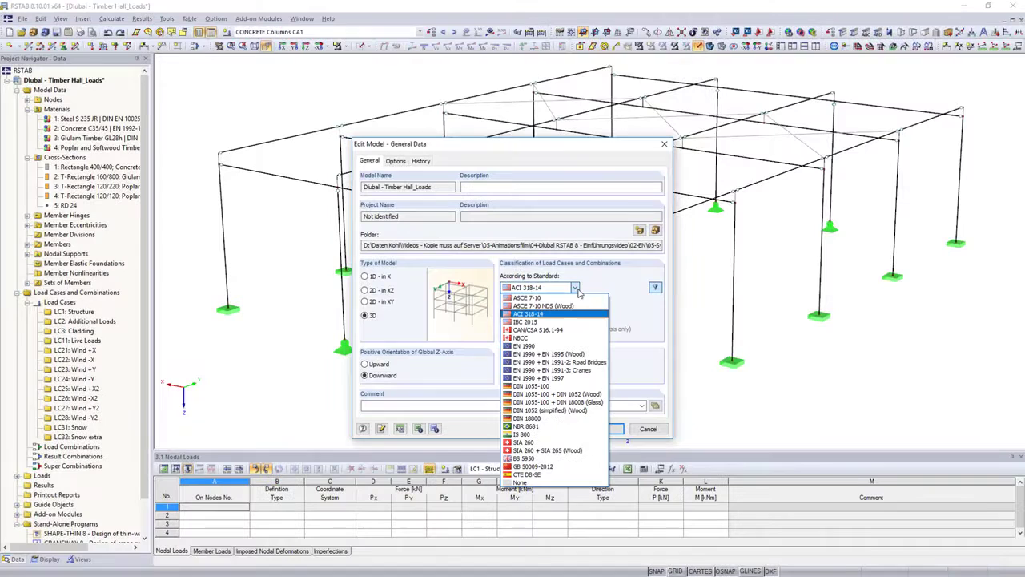
{"action": "left_click", "coordinate": [573, 346]}
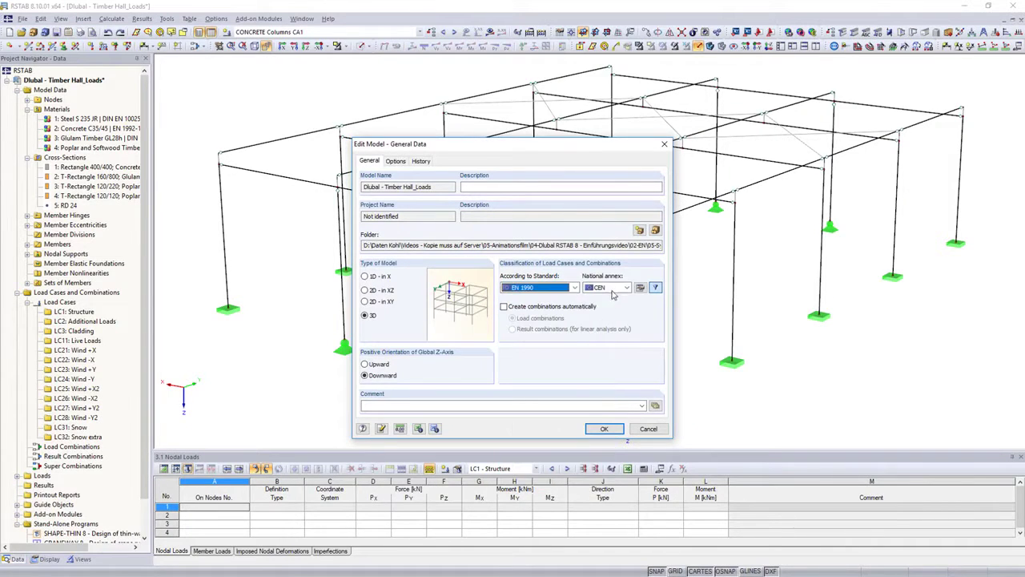
{"action": "left_click", "coordinate": [614, 289]}
{"action": "left_click", "coordinate": [616, 315]}
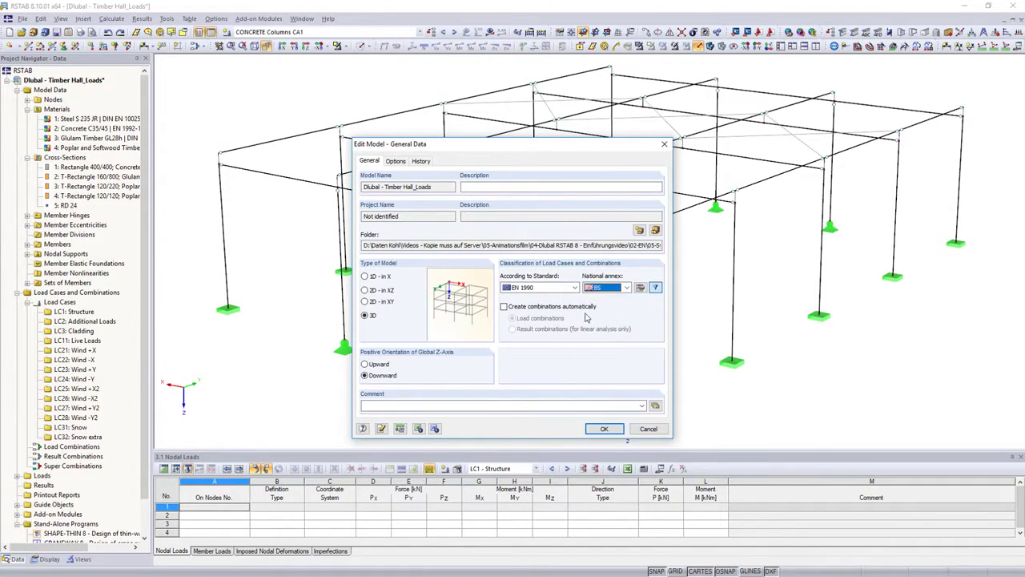
Review action combinations through AC7 and set CO1 to geometrically linear analysis
{"action": "left_click", "coordinate": [605, 428]}
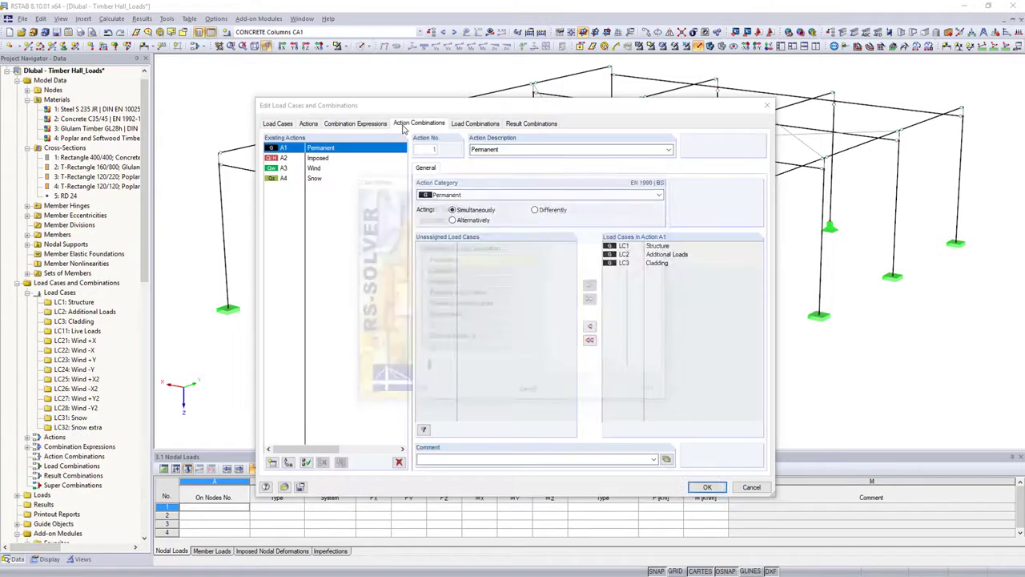
{"action": "left_click", "coordinate": [346, 159]}
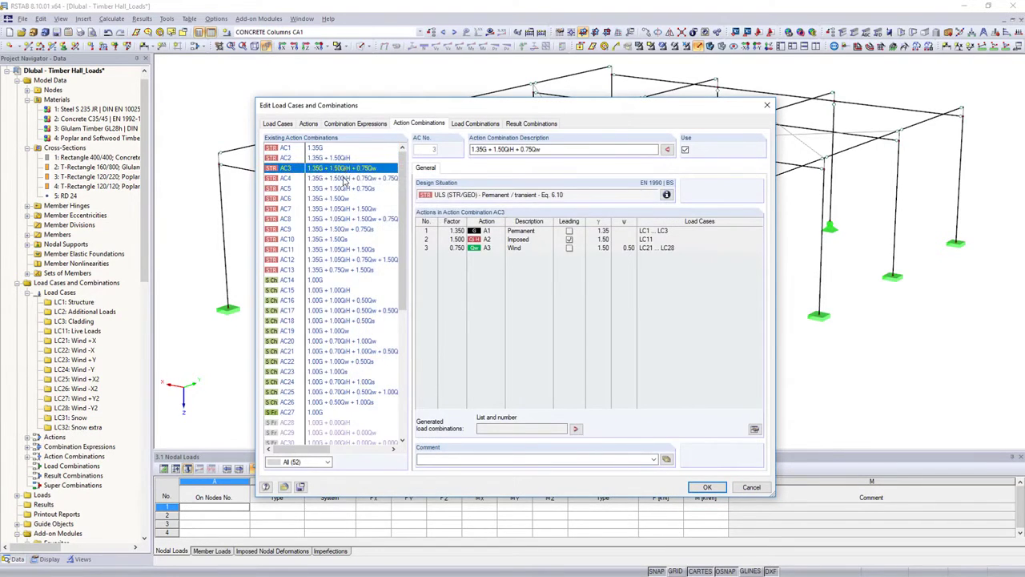
{"action": "left_click", "coordinate": [344, 178]}
{"action": "left_click", "coordinate": [342, 209]}
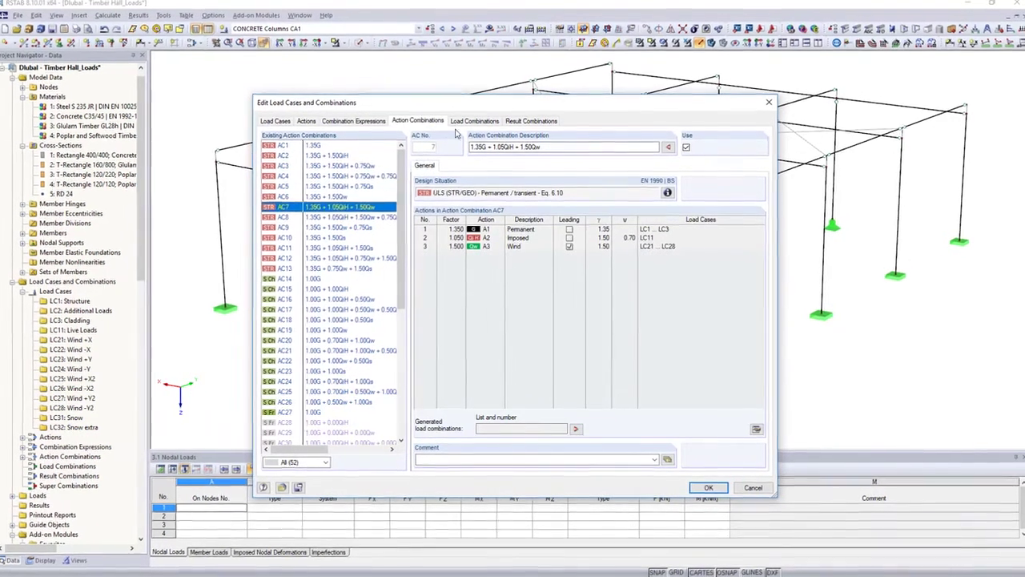
{"action": "left_click", "coordinate": [468, 123]}
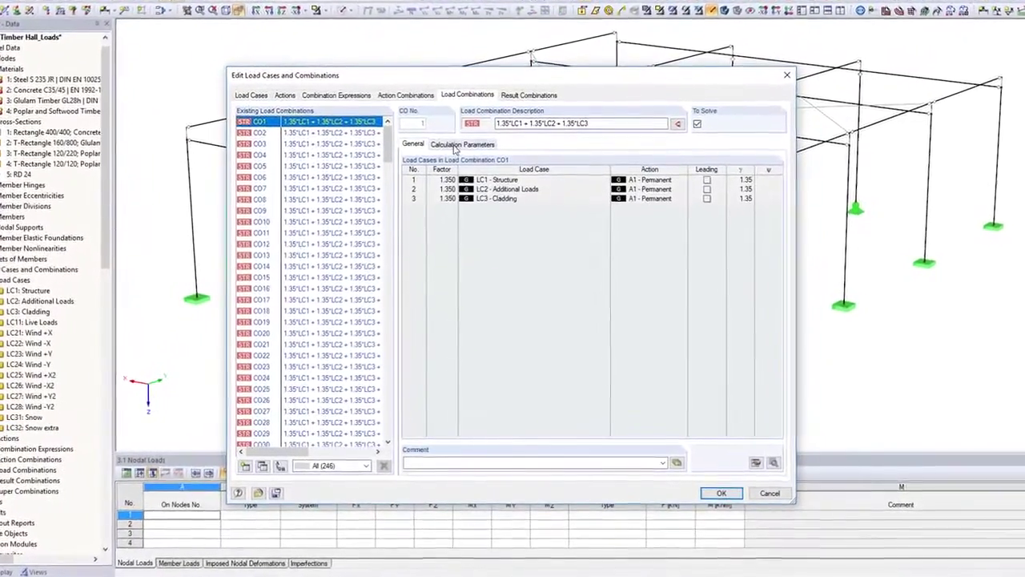
{"action": "left_click", "coordinate": [464, 150]}
{"action": "left_click", "coordinate": [442, 159]}
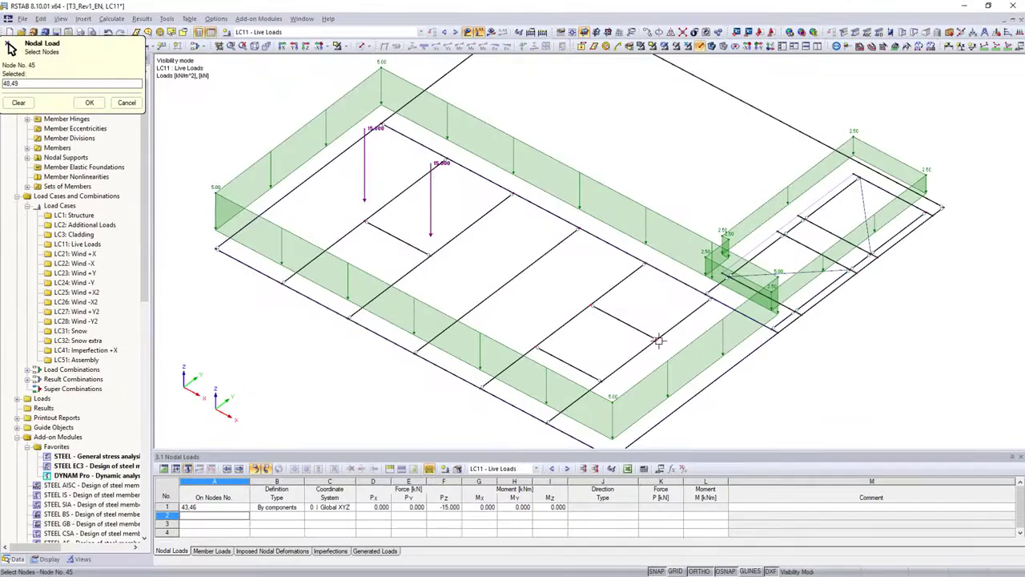
Apply the 10 kN loads to the picked nodes, then generate BS-annex wind on side D–A in LC21
{"action": "left_click", "coordinate": [90, 103]}
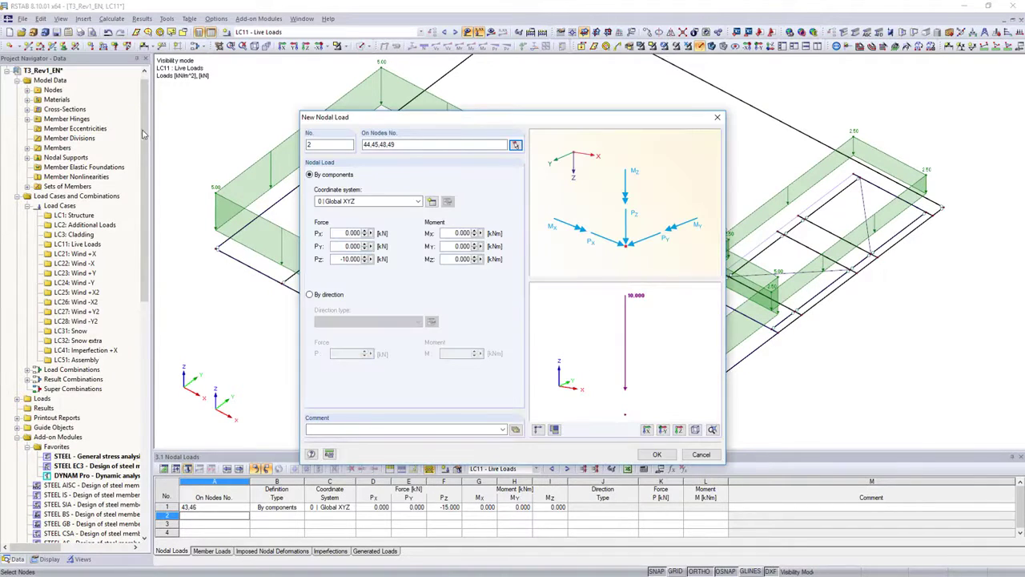
{"action": "left_click", "coordinate": [655, 453]}
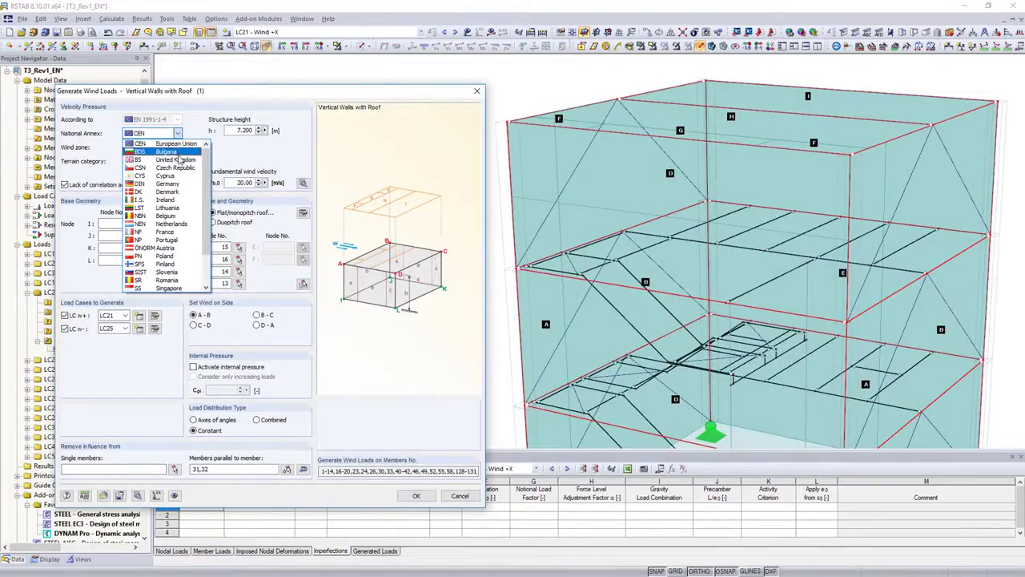
{"action": "left_click", "coordinate": [179, 160]}
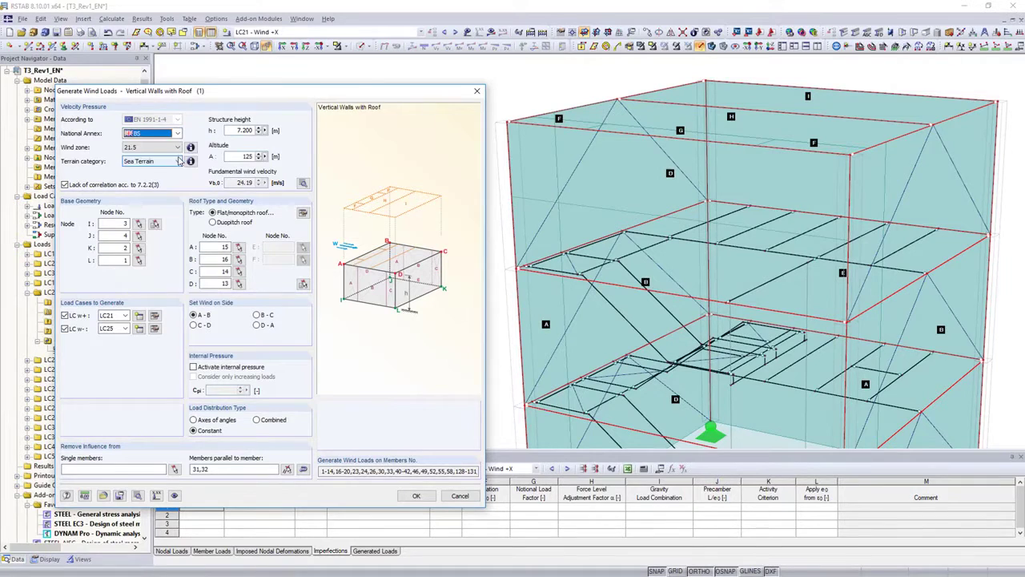
{"action": "left_click", "coordinate": [256, 325]}
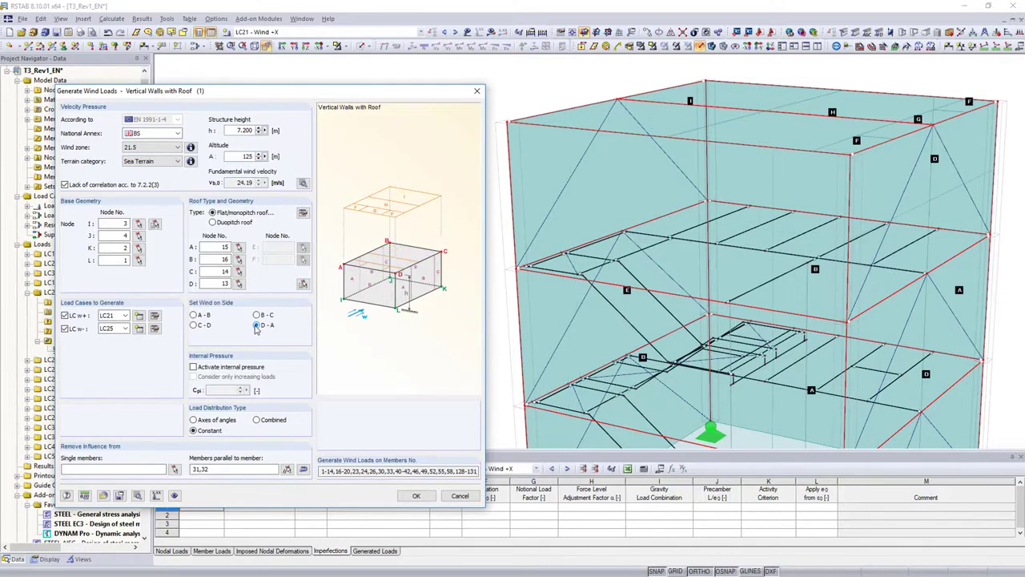
{"action": "left_click", "coordinate": [415, 497]}
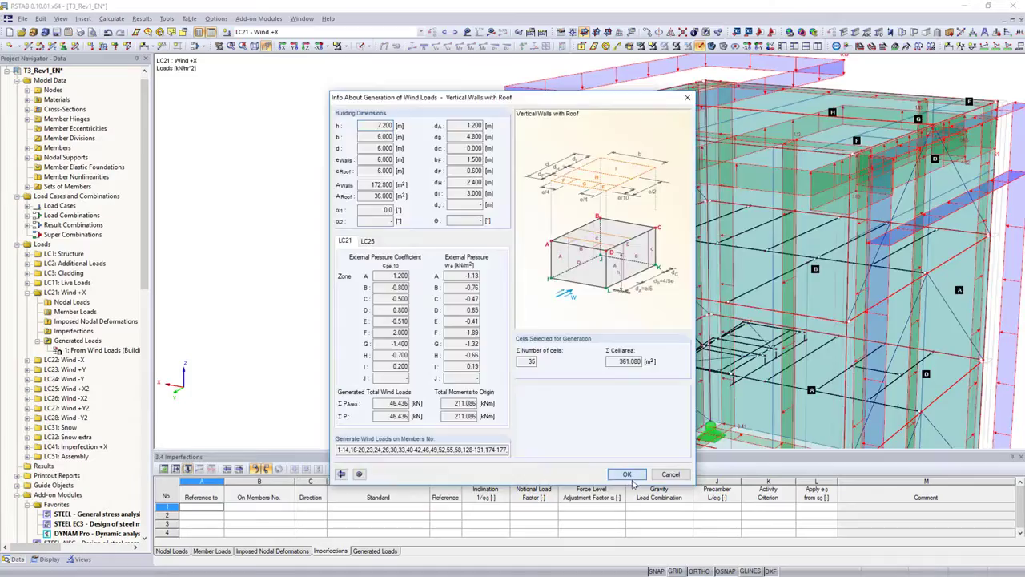
{"action": "left_click", "coordinate": [627, 474]}
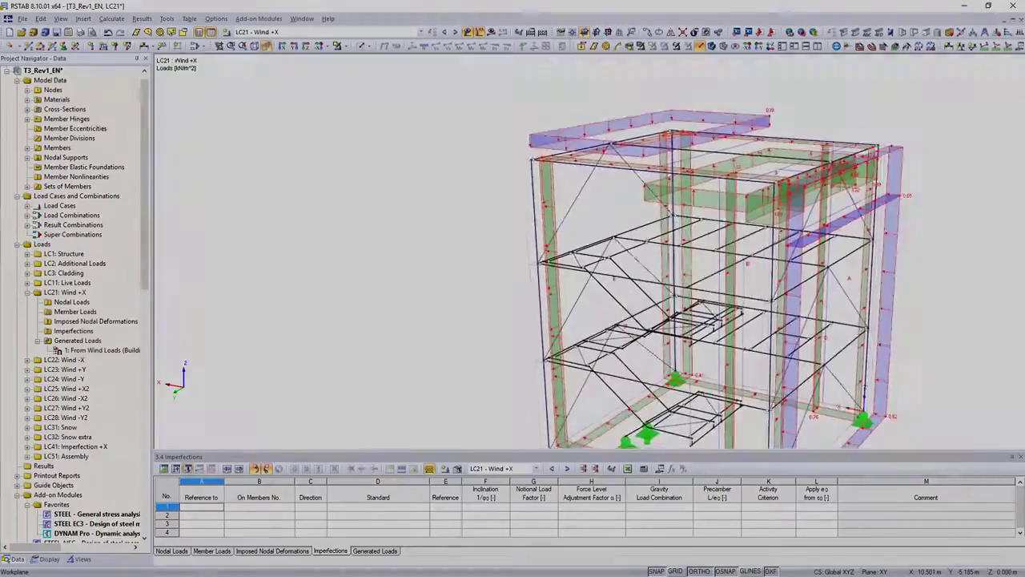
{"action": "left_click", "coordinate": [474, 168]}
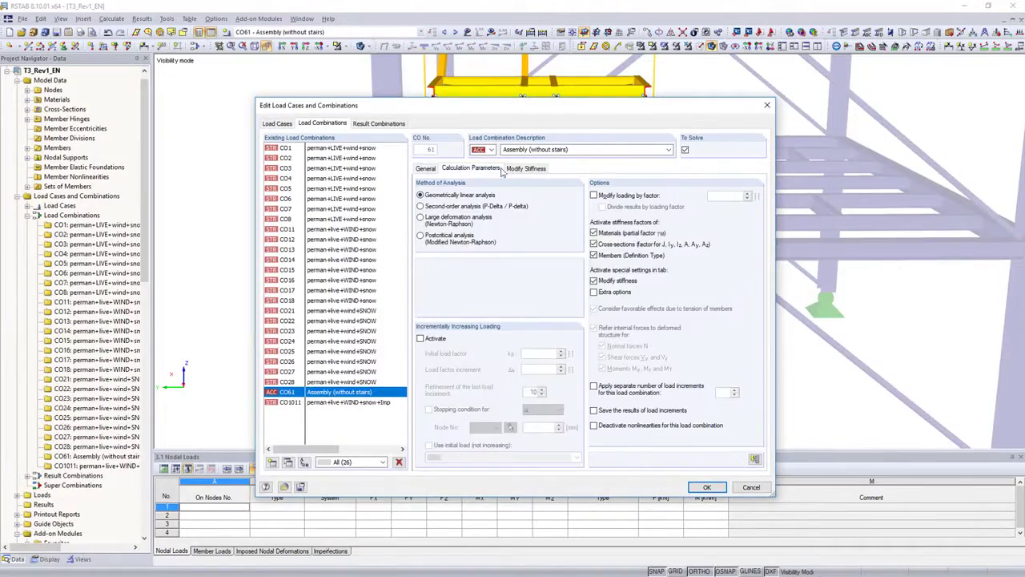
Deactivate the picked stair and platform members in CO61 and display its results
{"action": "left_click", "coordinate": [522, 168]}
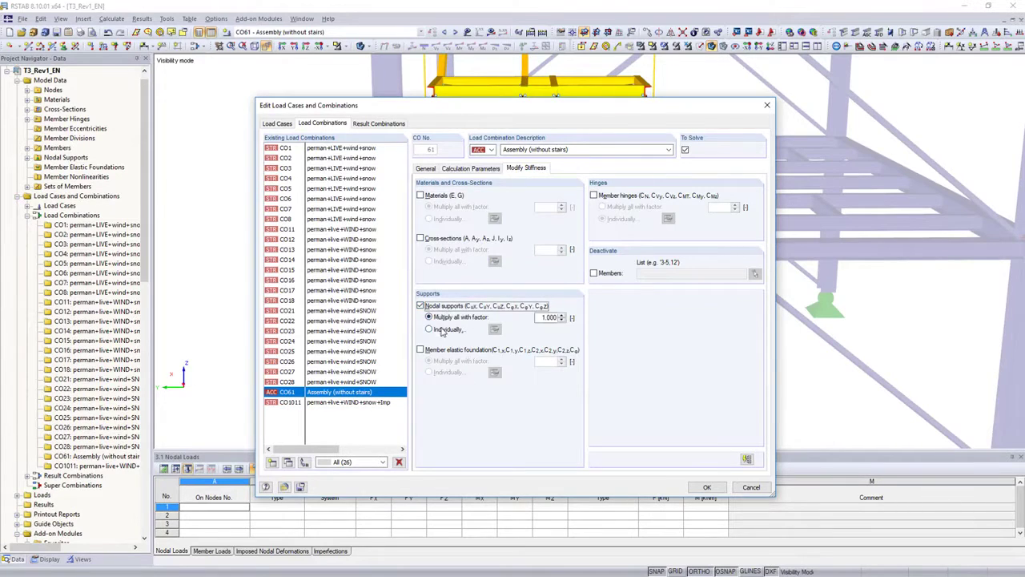
{"action": "left_click", "coordinate": [593, 273]}
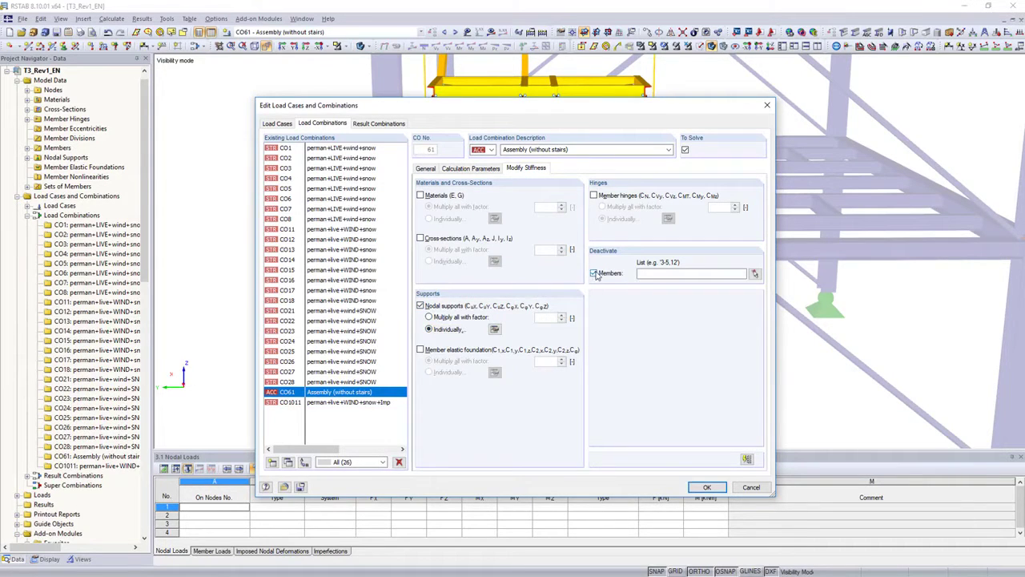
{"action": "left_click", "coordinate": [756, 274]}
{"action": "left_click_drag", "start_coordinate": [546, 234], "coordinate": [383, 132]}
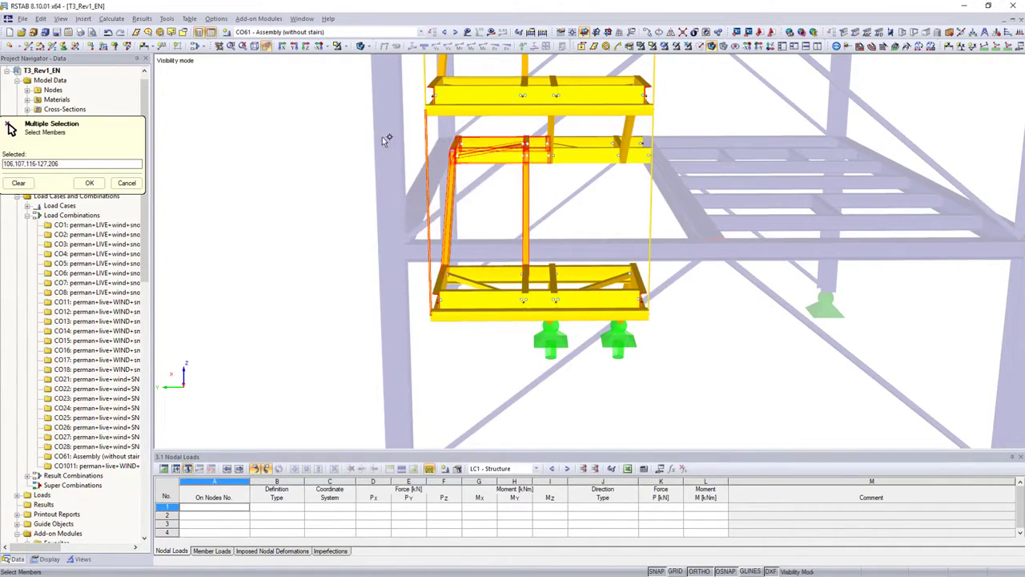
{"action": "left_click_drag", "start_coordinate": [555, 342], "coordinate": [565, 337]}
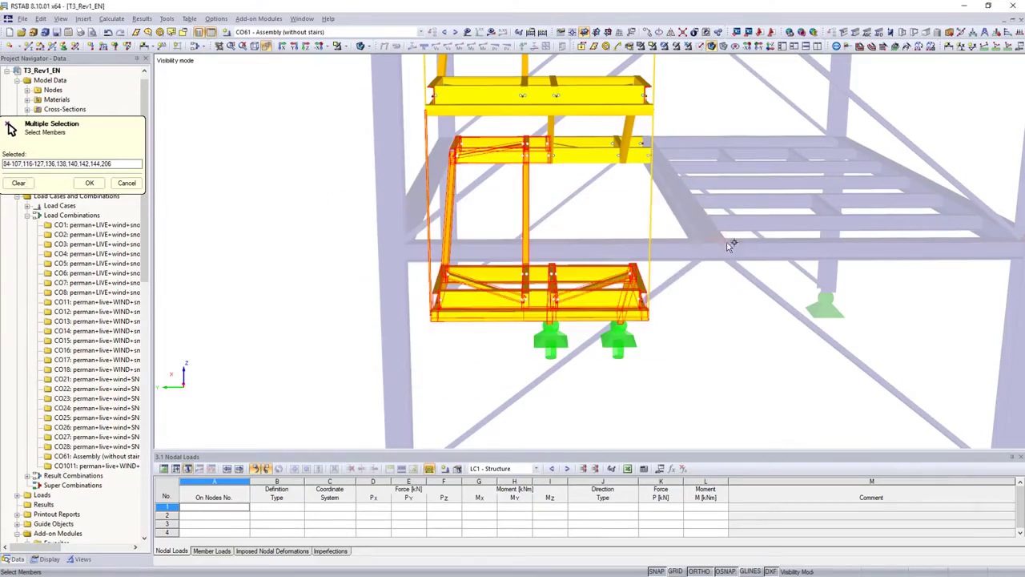
{"action": "left_click", "coordinate": [88, 183]}
{"action": "left_click", "coordinate": [706, 487]}
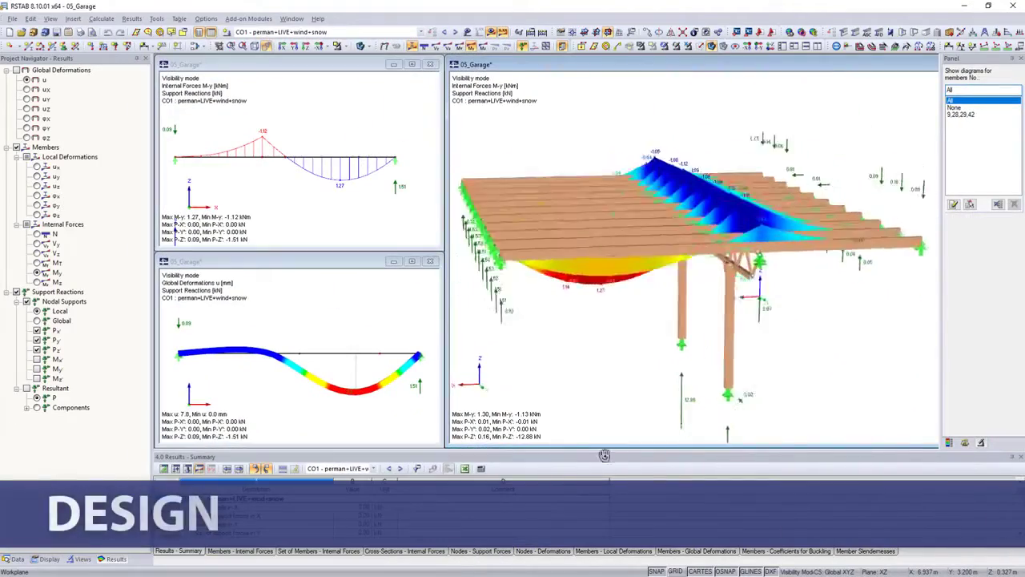
Show result diagrams along members 9, 28, 29, 42, adding shear Vz and deformation u
{"action": "left_click", "coordinate": [976, 116]}
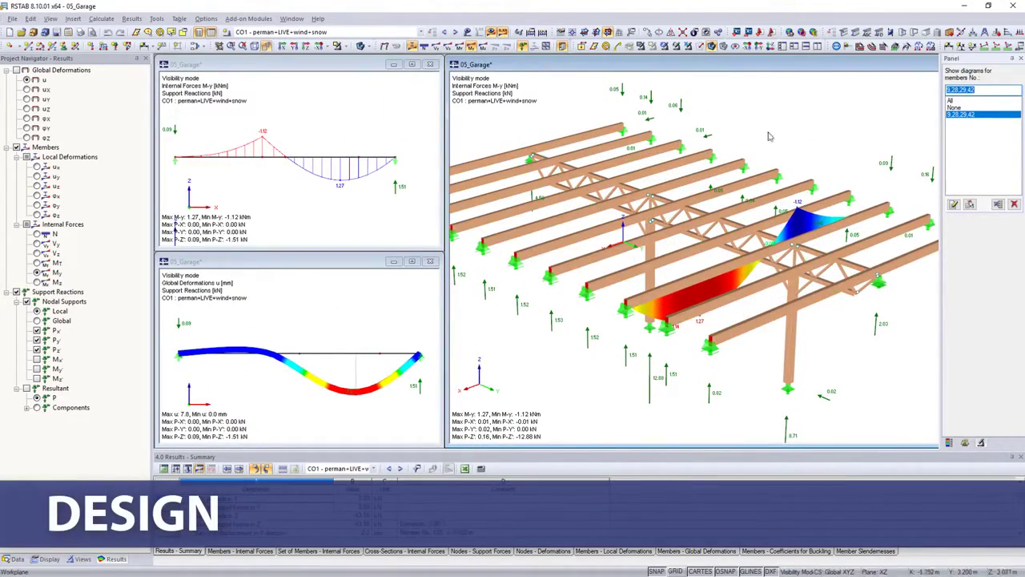
{"action": "left_click", "coordinate": [383, 184]}
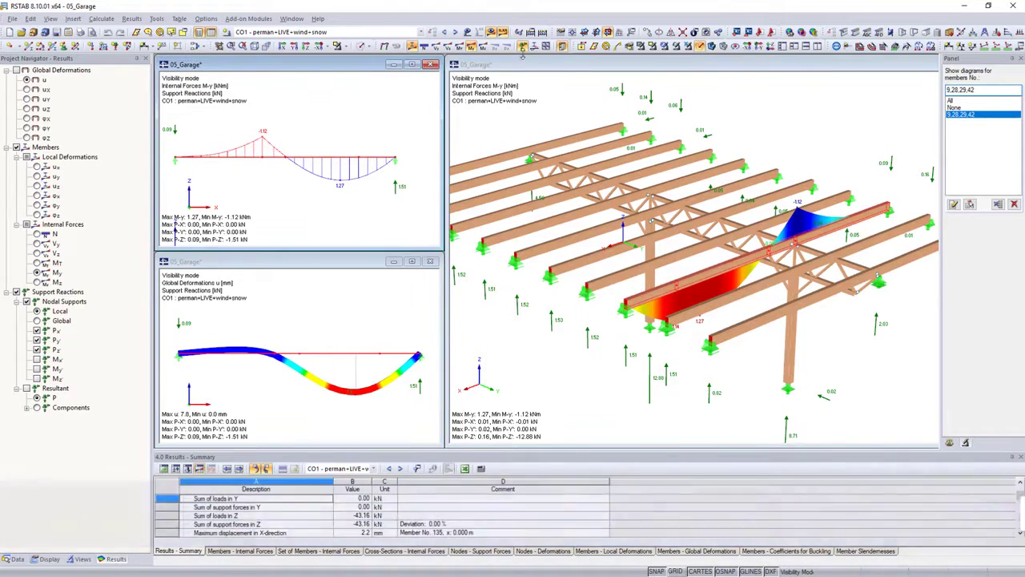
{"action": "left_click", "coordinate": [535, 46]}
{"action": "left_click", "coordinate": [27, 217]}
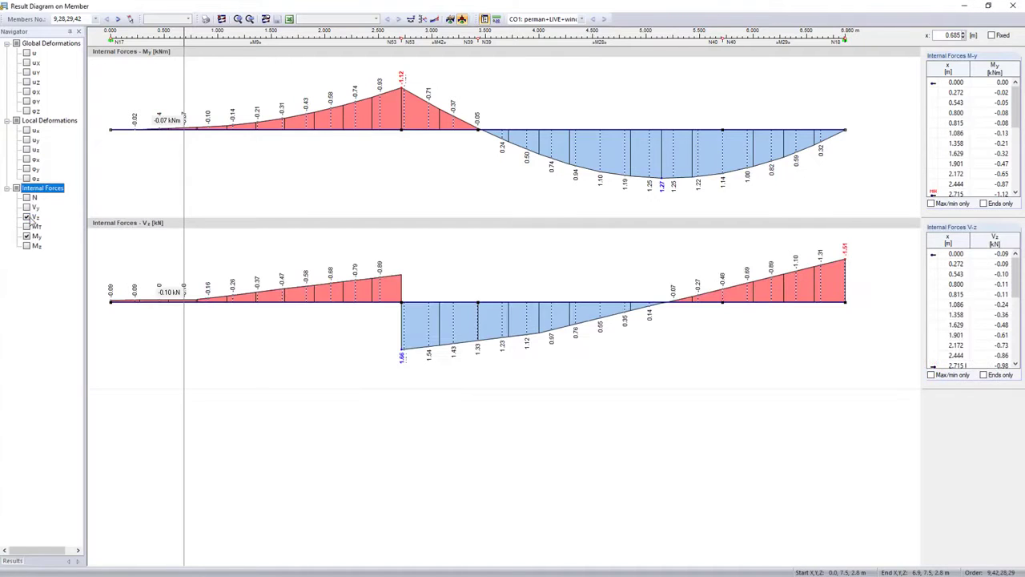
{"action": "left_click", "coordinate": [27, 53]}
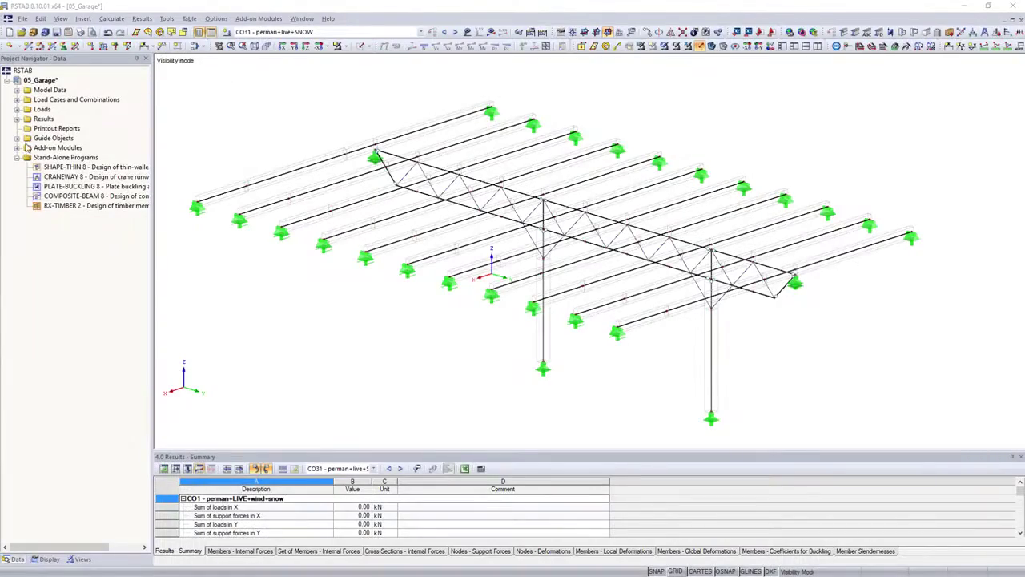
Run the TIMBER AWC design by ASD with effective lengths, reaching a 0.67 maximum ratio
{"action": "left_click", "coordinate": [18, 147]}
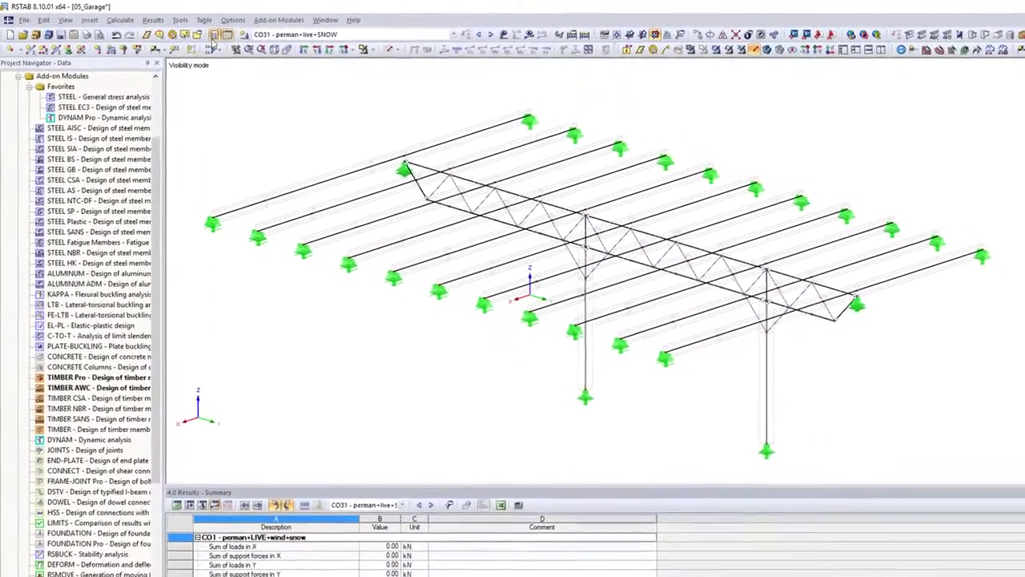
{"action": "left_click", "coordinate": [279, 19]}
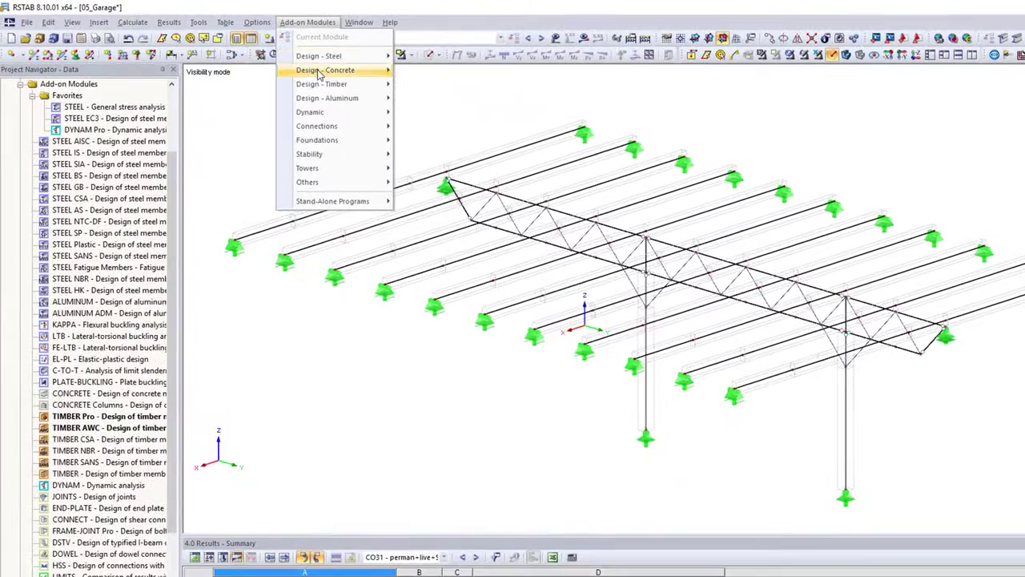
{"action": "mouse_move", "coordinate": [322, 84]}
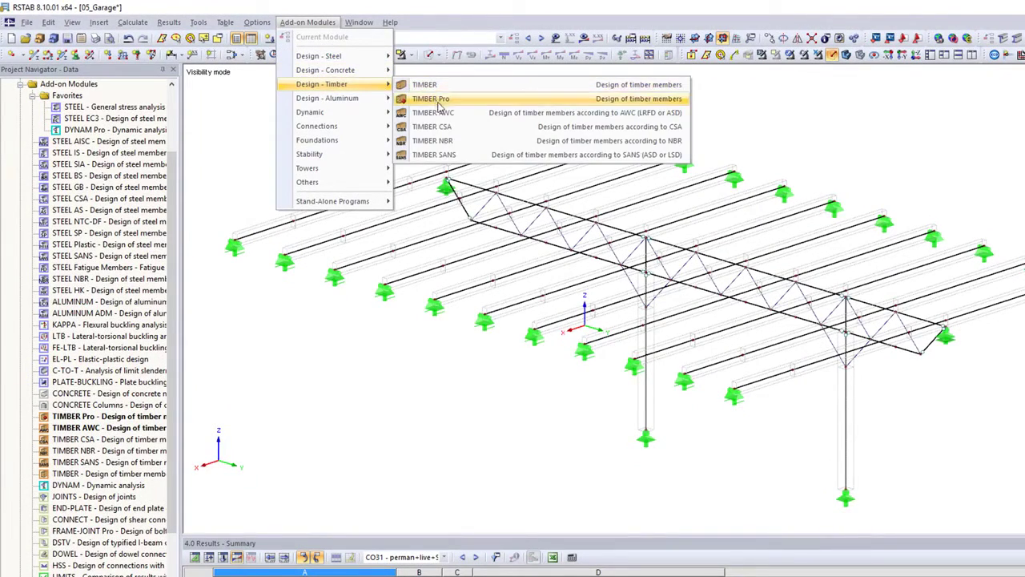
{"action": "left_click", "coordinate": [445, 117]}
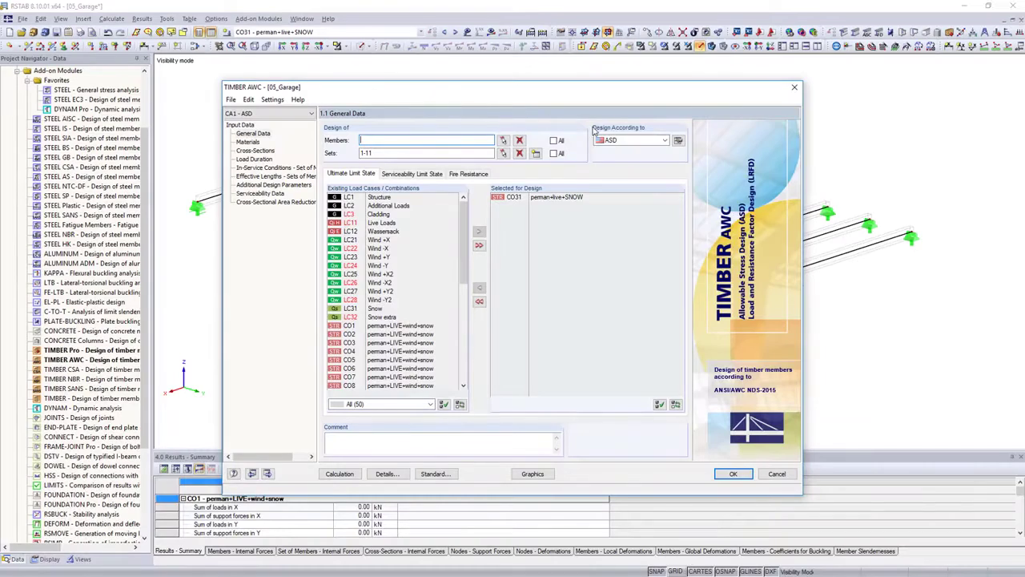
{"action": "left_click", "coordinate": [617, 144]}
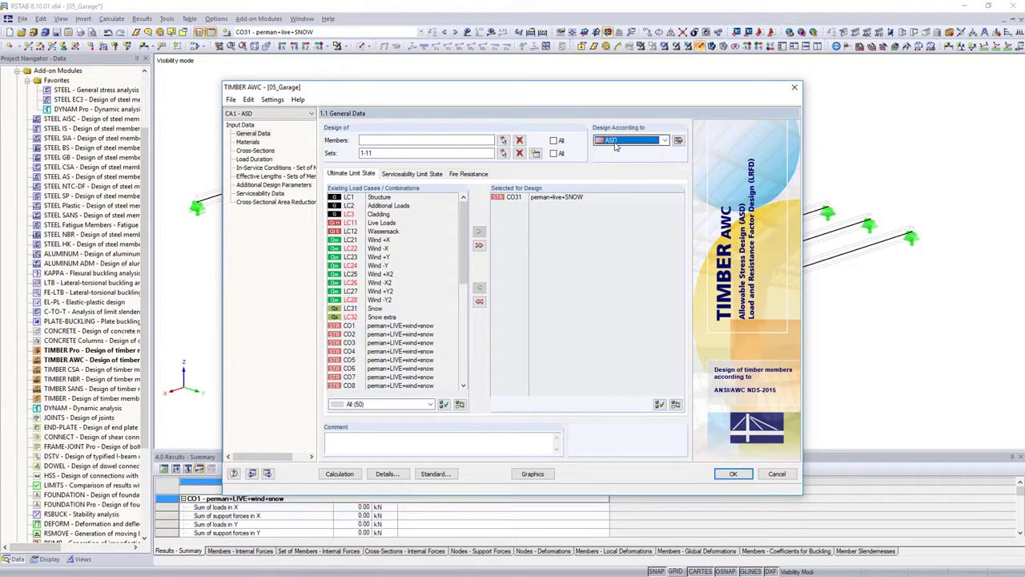
{"action": "left_click", "coordinate": [313, 175]}
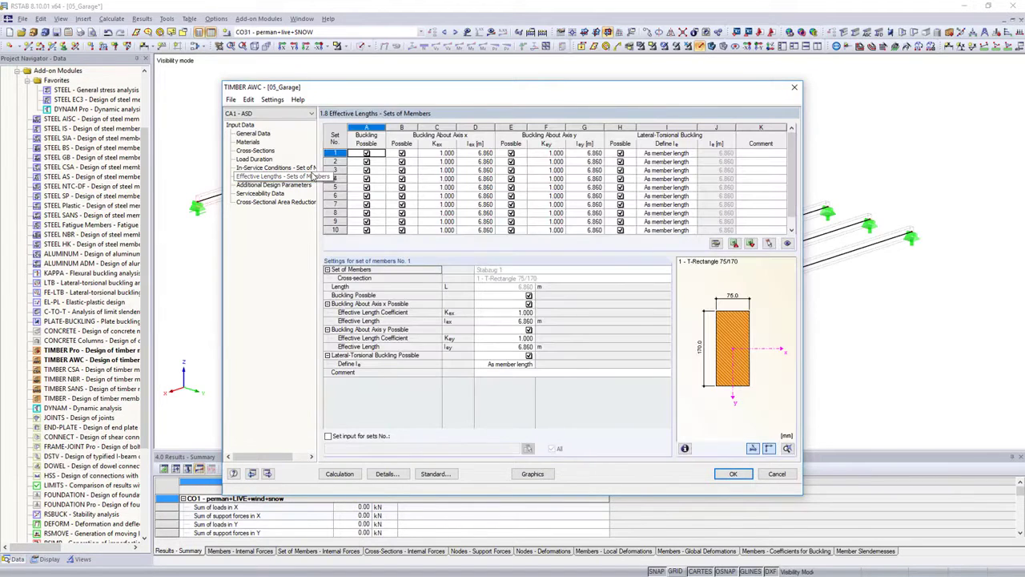
{"action": "left_click", "coordinate": [339, 473]}
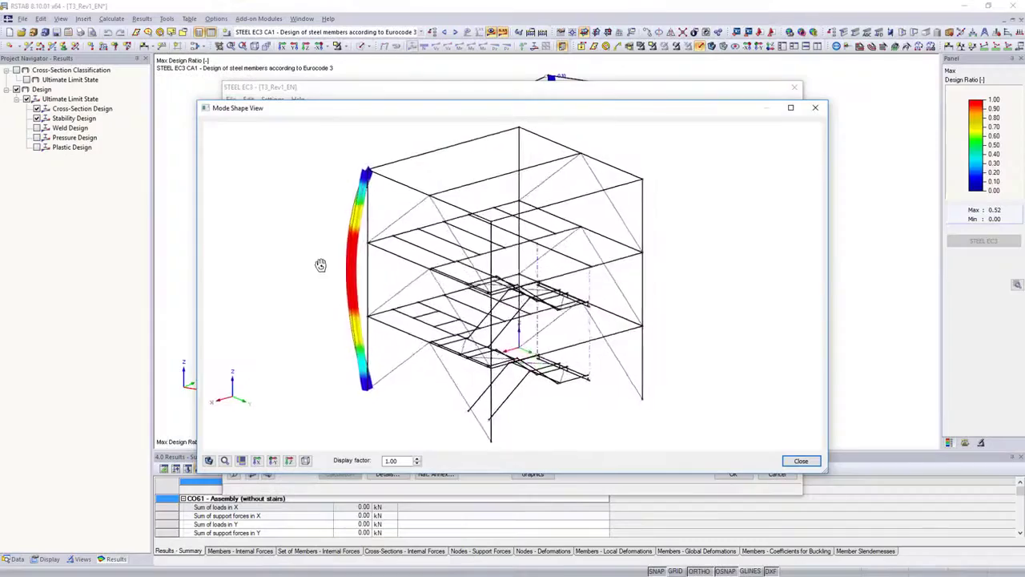
{"action": "mouse_move", "coordinate": [320, 263]}
{"action": "left_mouse_down"}
{"action": "mouse_move", "coordinate": [389, 304]}
{"action": "mouse_move", "coordinate": [581, 294]}
{"action": "left_mouse_up"}
Close the mode shape view and STEEL EC3 results, leaving design ratios up to 0.52 displayed
{"action": "left_click", "coordinate": [805, 460]}
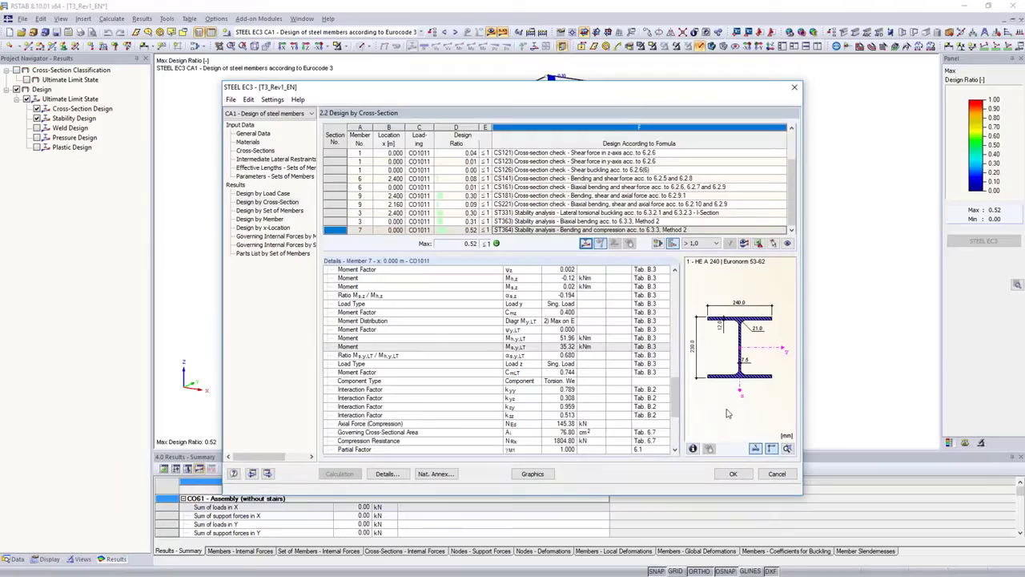
{"action": "left_click_drag", "start_coordinate": [674, 396], "coordinate": [685, 433]}
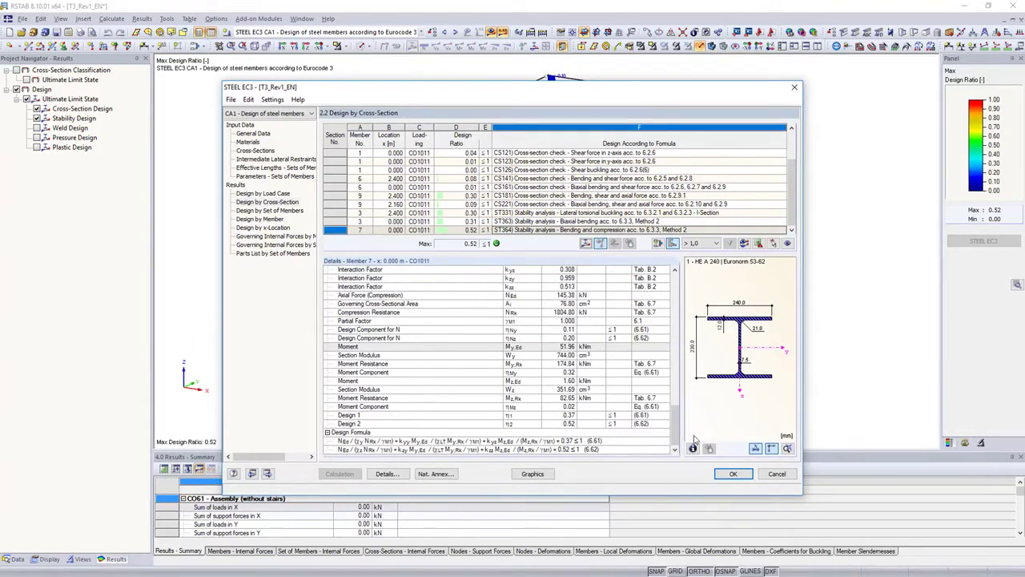
{"action": "left_click", "coordinate": [732, 474]}
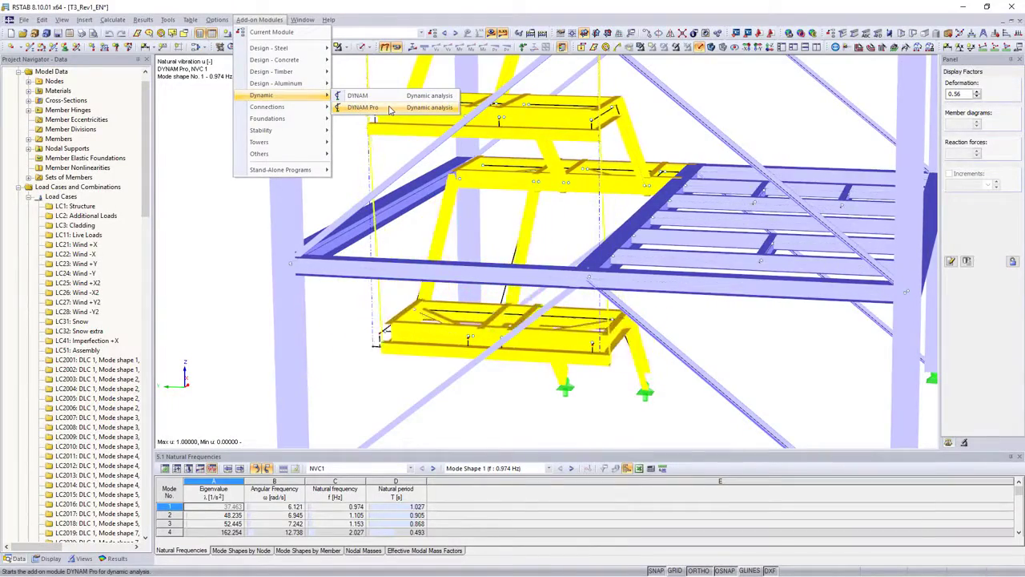
Open the DYNAM Pro input and review response spectrum RS1 and the dynamic load cases
{"action": "left_click", "coordinate": [390, 110]}
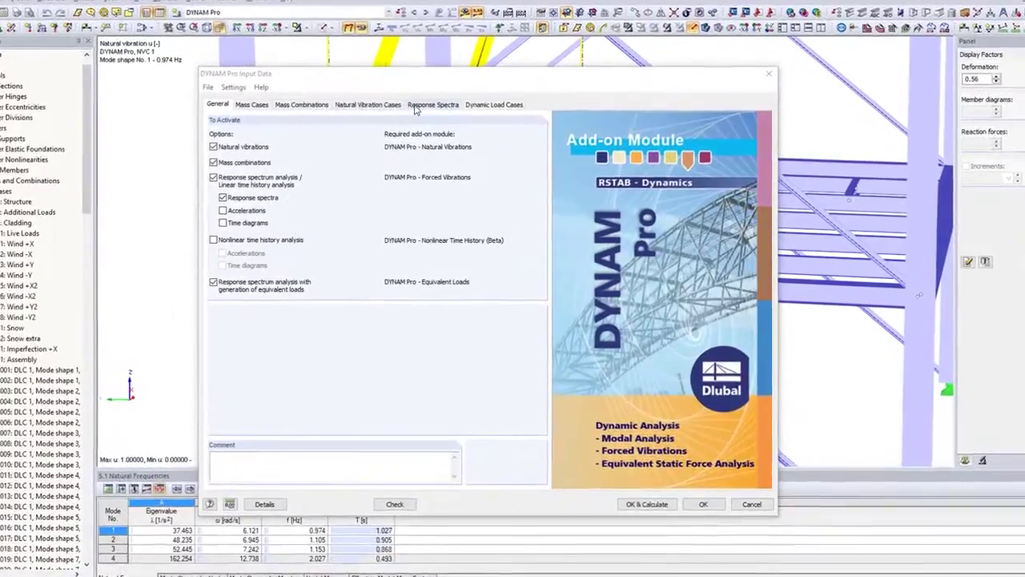
{"action": "left_click", "coordinate": [400, 100]}
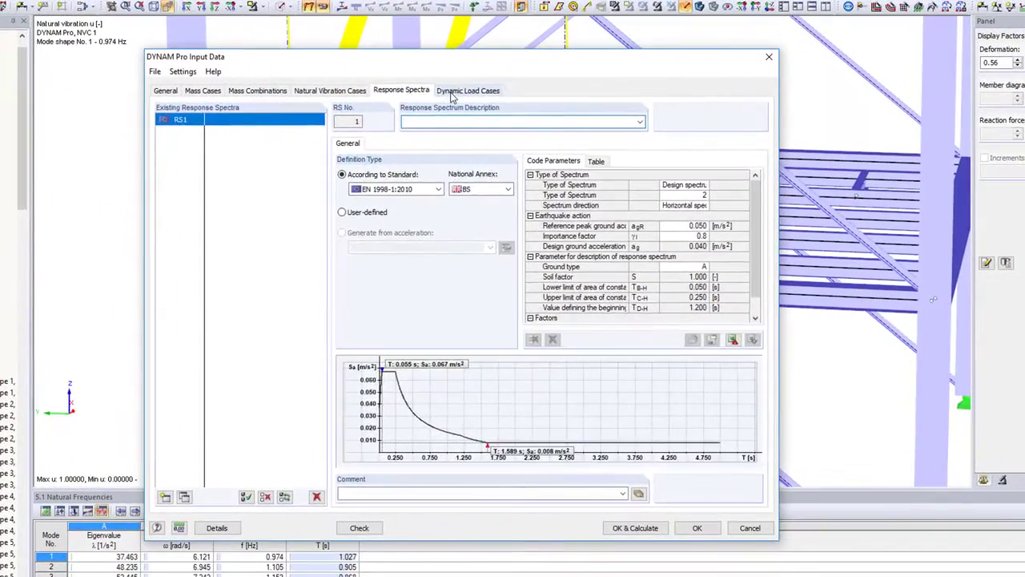
{"action": "left_click", "coordinate": [480, 97]}
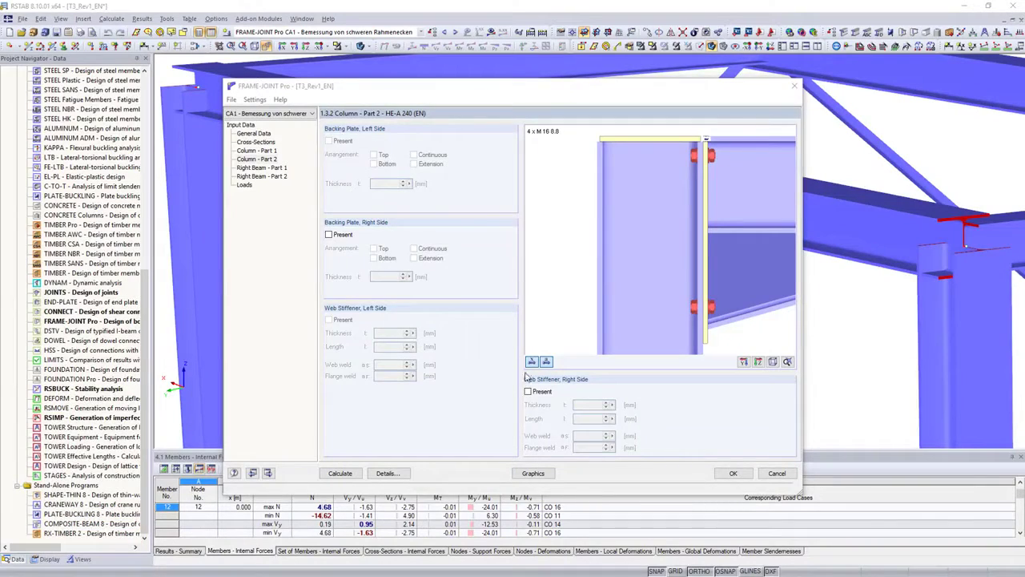
Add a right-side web stiffener and calculate the frame corner joint, reaching a 0.915 ratio
{"action": "left_click", "coordinate": [528, 391]}
{"action": "left_click", "coordinate": [263, 176]}
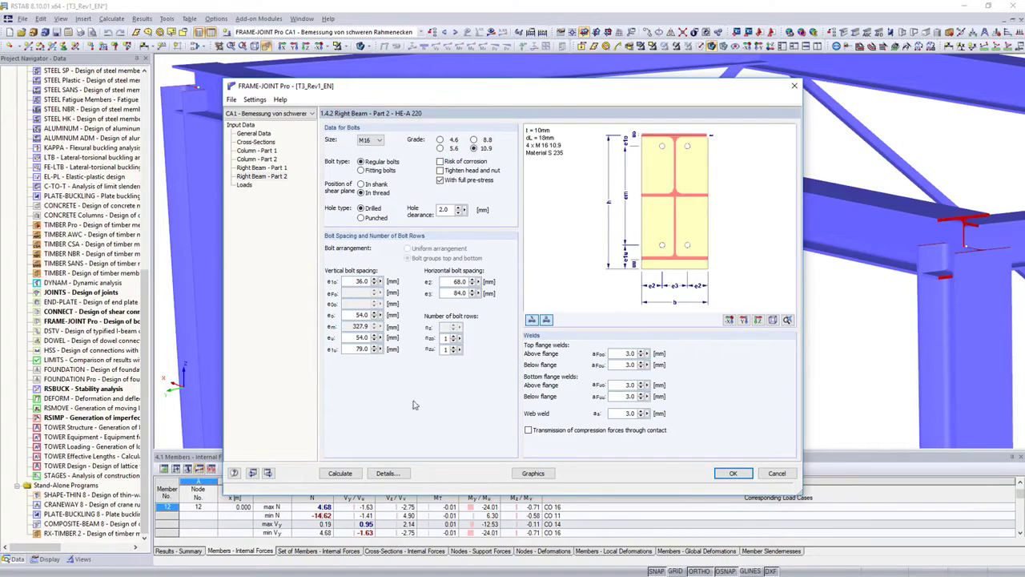
{"action": "left_click", "coordinate": [340, 472]}
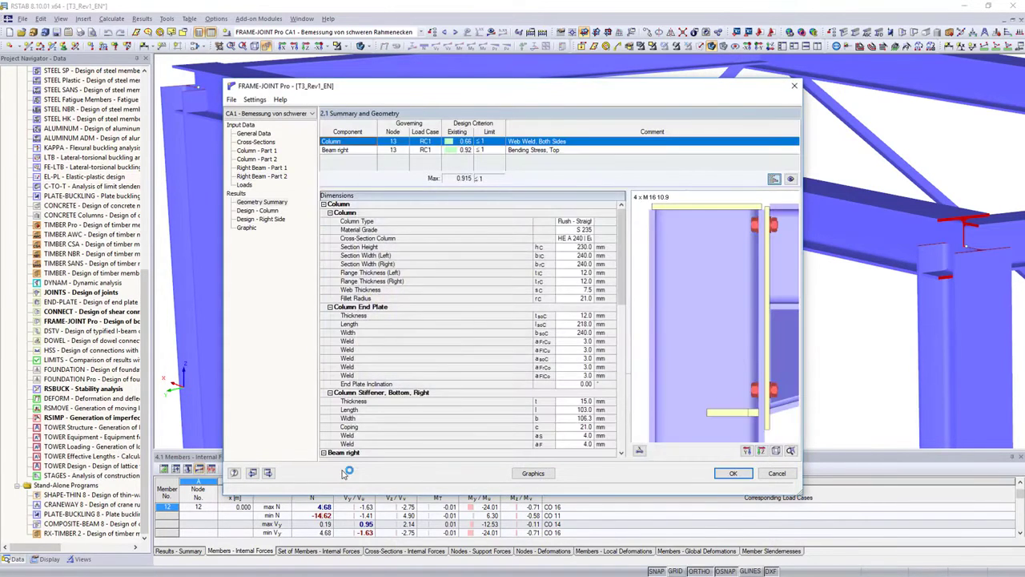
{"action": "left_click", "coordinate": [733, 473]}
{"action": "middle_click_drag", "start_coordinate": [843, 348], "coordinate": [897, 244], "text": "ctrl"}
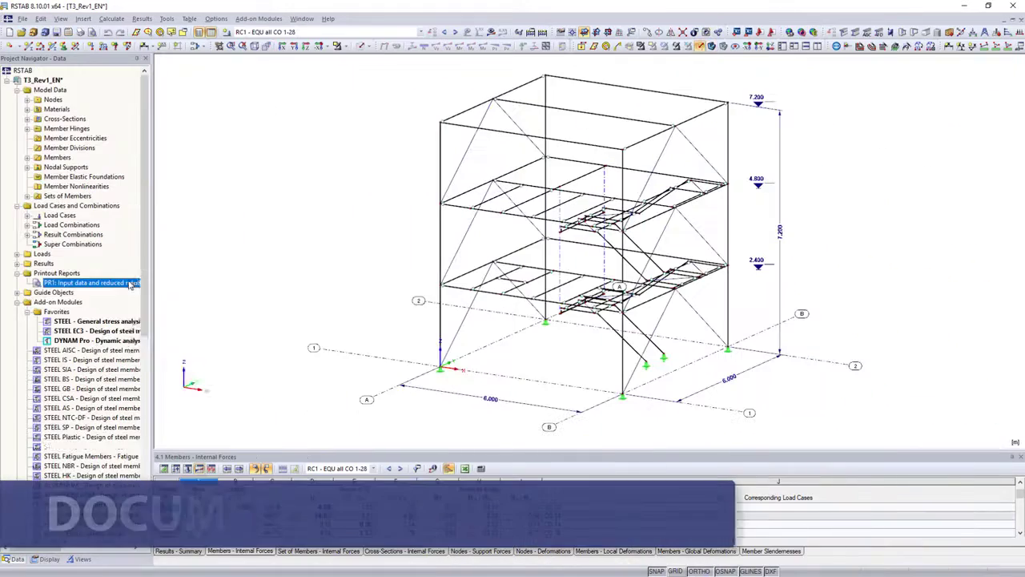
Review the model data and load case tables selected for printout report PR1
{"action": "right_click", "coordinate": [139, 283]}
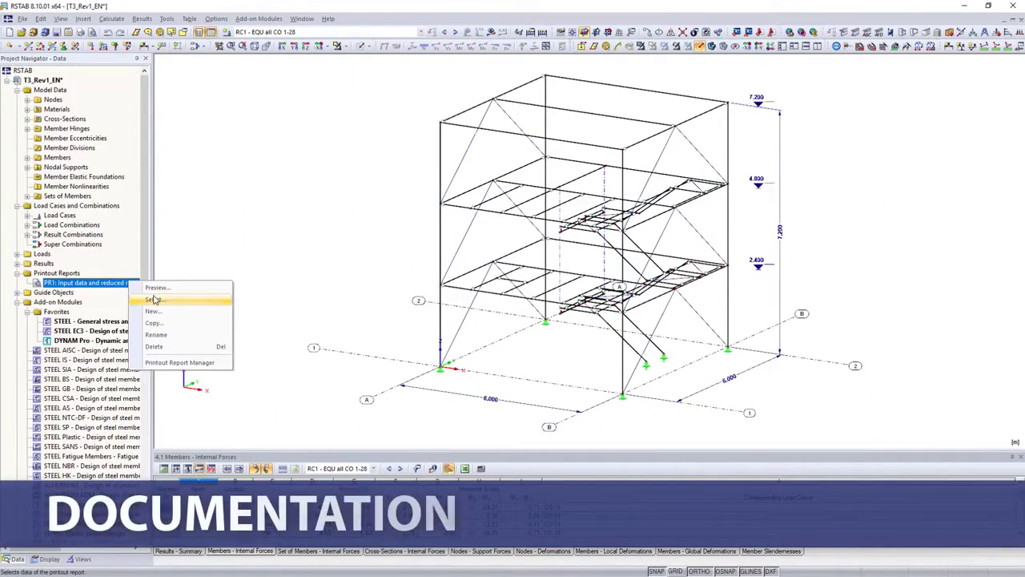
{"action": "left_click", "coordinate": [154, 299]}
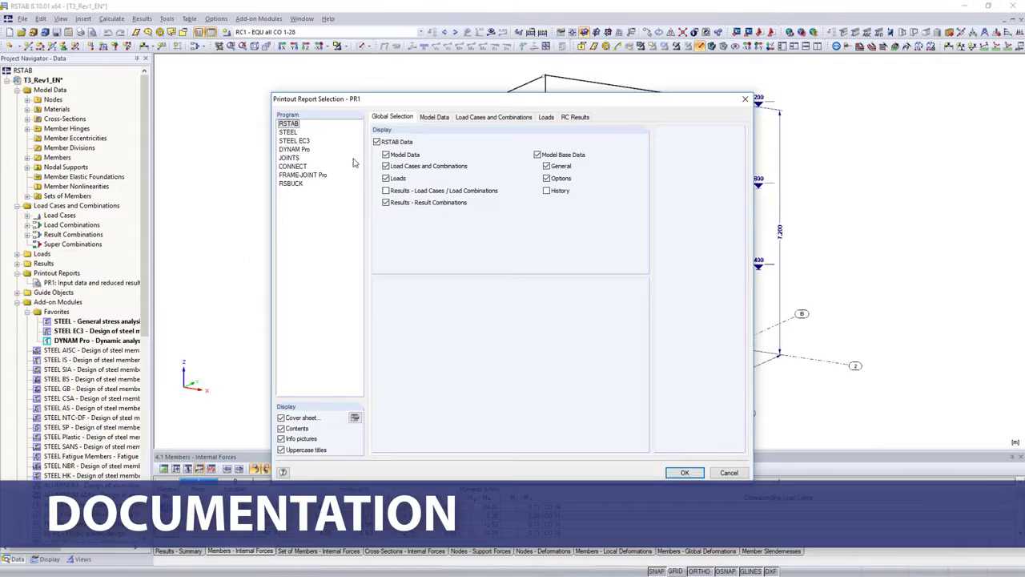
{"action": "left_click", "coordinate": [426, 120]}
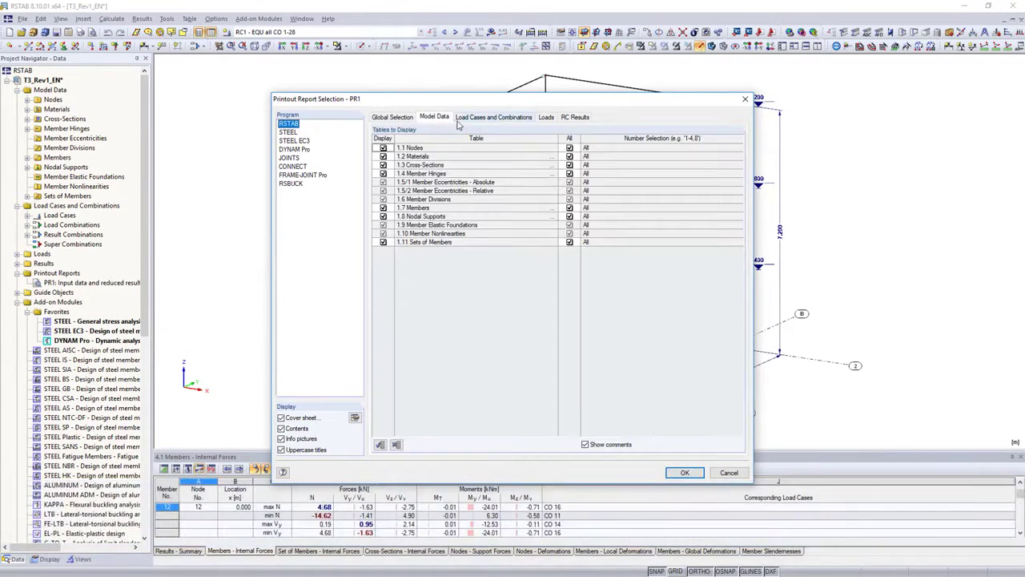
{"action": "left_click", "coordinate": [461, 120]}
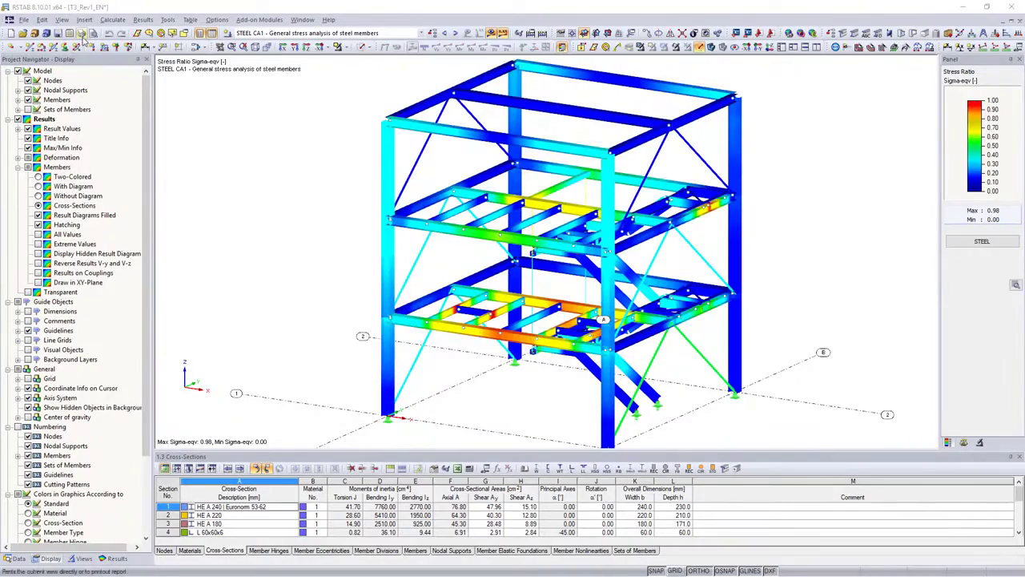
Add the steel stress-ratio graphic to printout report PR1 and view its STEEL pages
{"action": "left_click", "coordinate": [81, 34]}
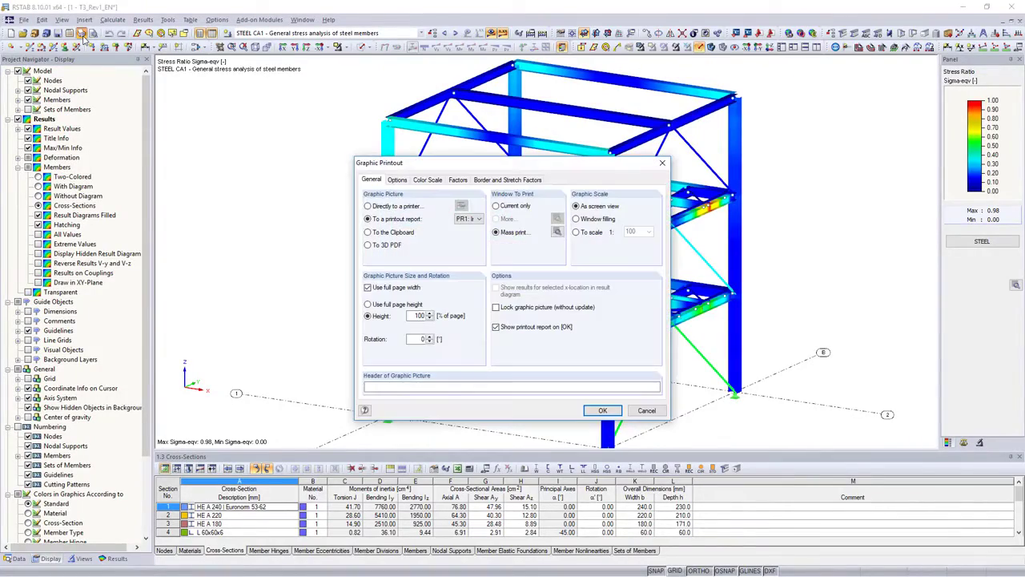
{"action": "left_click", "coordinate": [584, 412]}
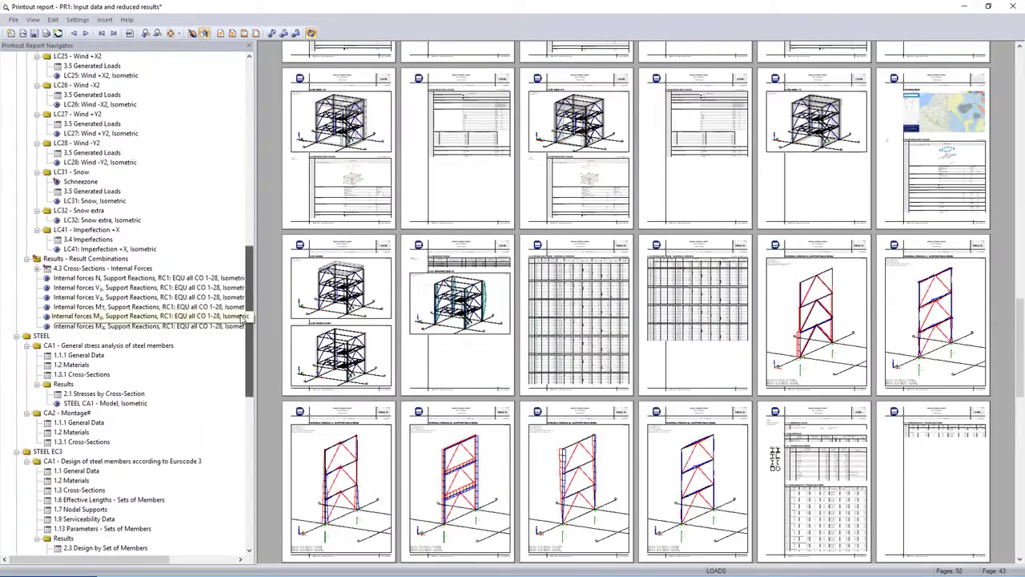
{"action": "left_click", "coordinate": [142, 405]}
{"action": "left_click", "coordinate": [13, 20]}
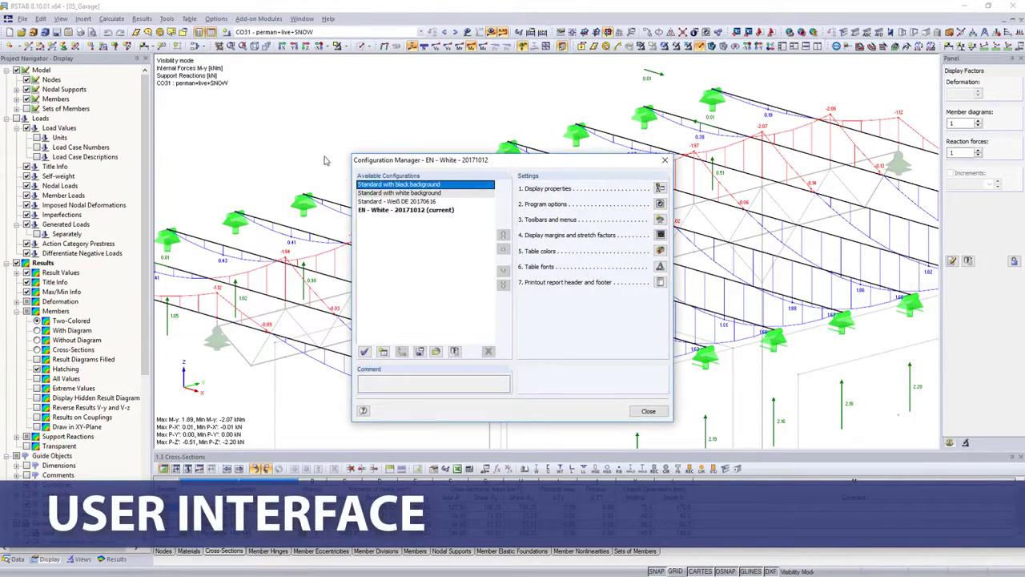
Set generated loads in EN - White to green negative values and line thickness 2
{"action": "left_click", "coordinate": [382, 210]}
{"action": "left_click", "coordinate": [659, 189]}
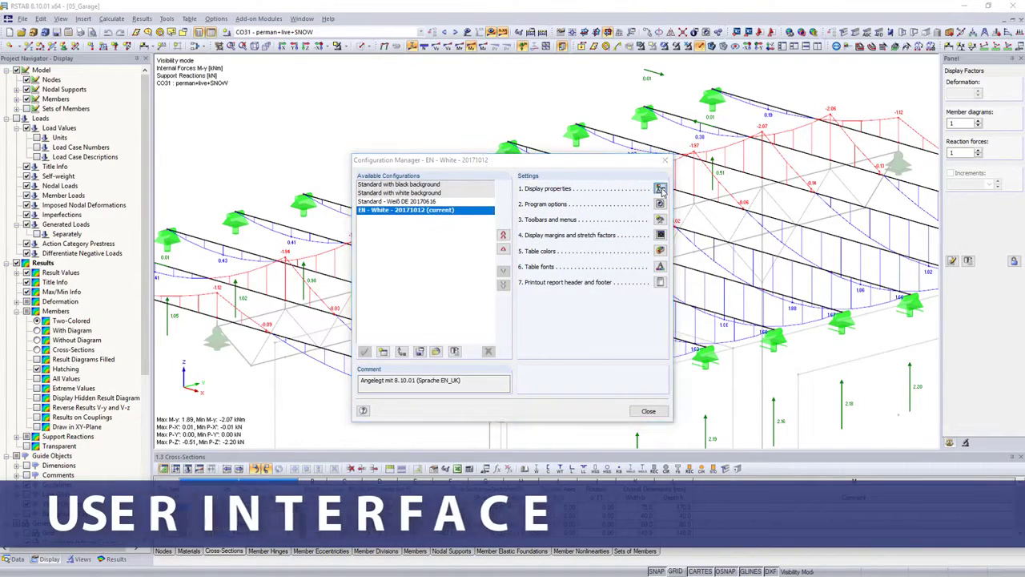
{"action": "left_click", "coordinate": [602, 167]}
{"action": "left_click", "coordinate": [597, 200]}
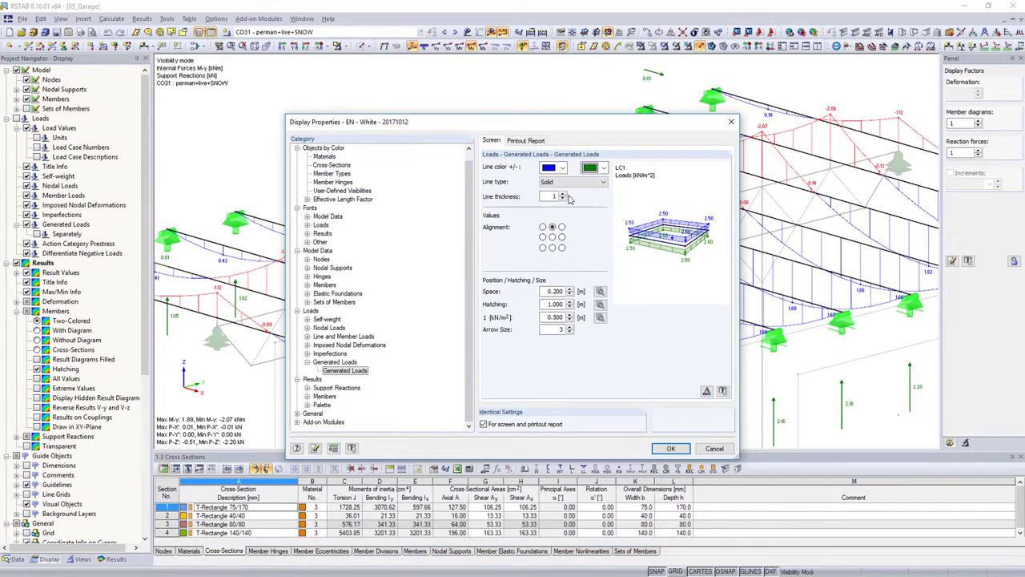
{"action": "left_click", "coordinate": [562, 195]}
{"action": "left_click", "coordinate": [599, 317]}
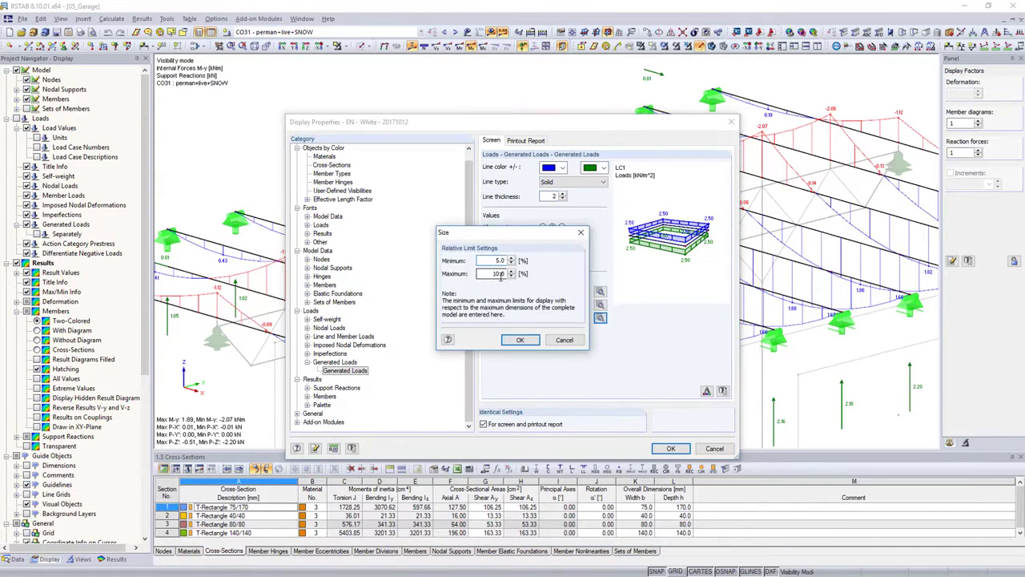
{"action": "key", "text": "Return"}
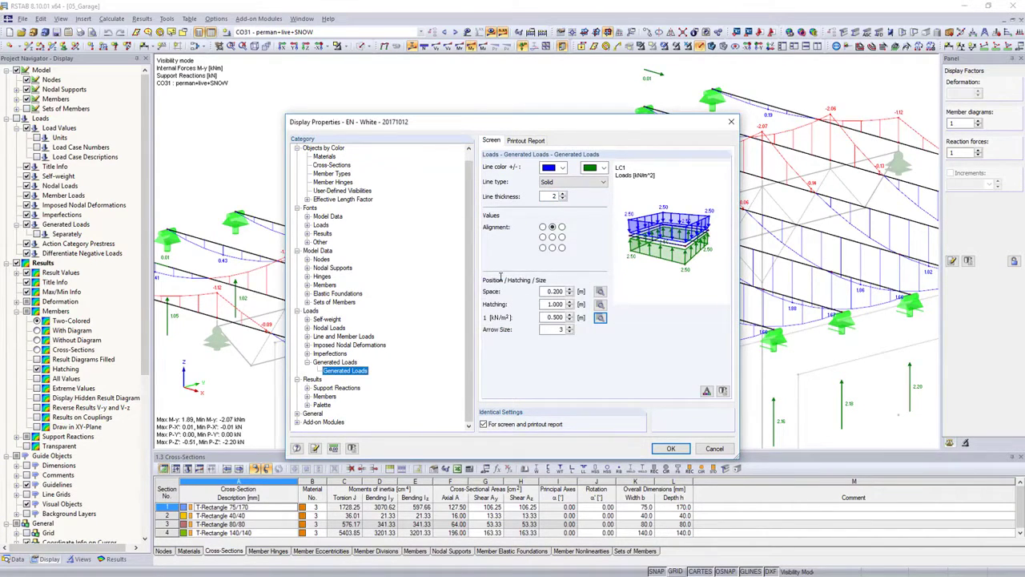
{"action": "left_click", "coordinate": [667, 447]}
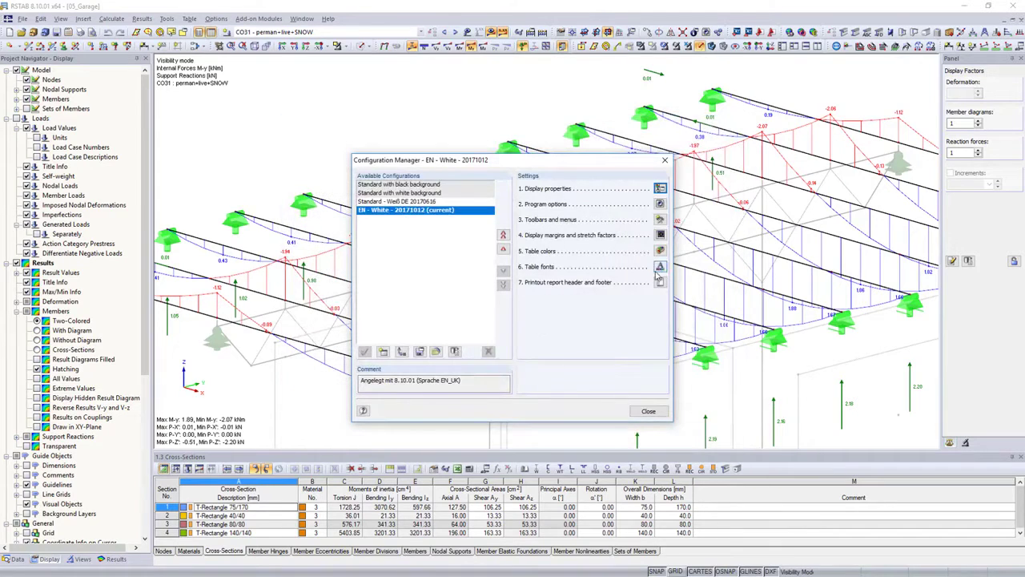
Review the general program settings and language list in Program Options
{"action": "left_click", "coordinate": [661, 204]}
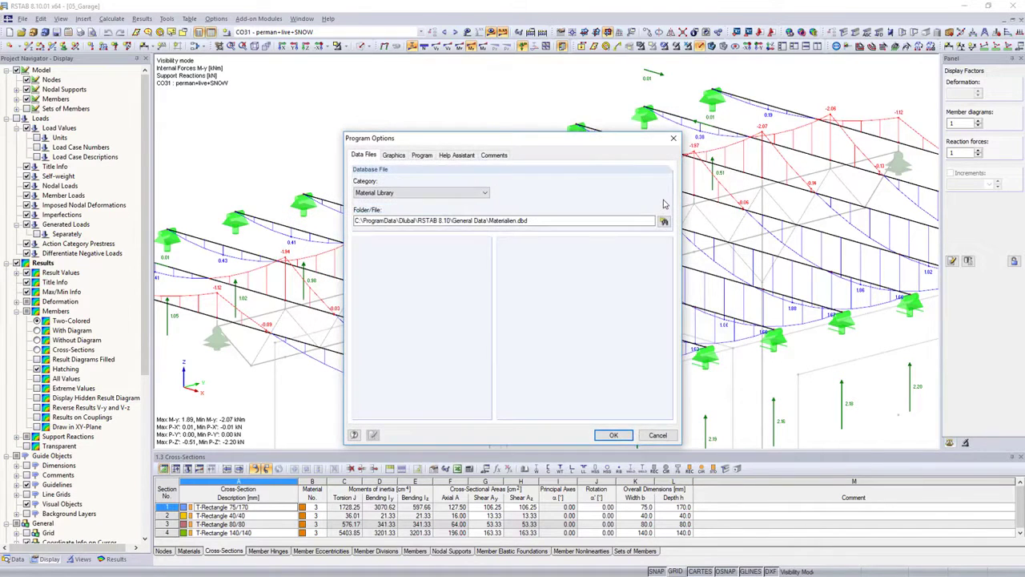
{"action": "left_click", "coordinate": [422, 156]}
{"action": "left_click", "coordinate": [430, 182]}
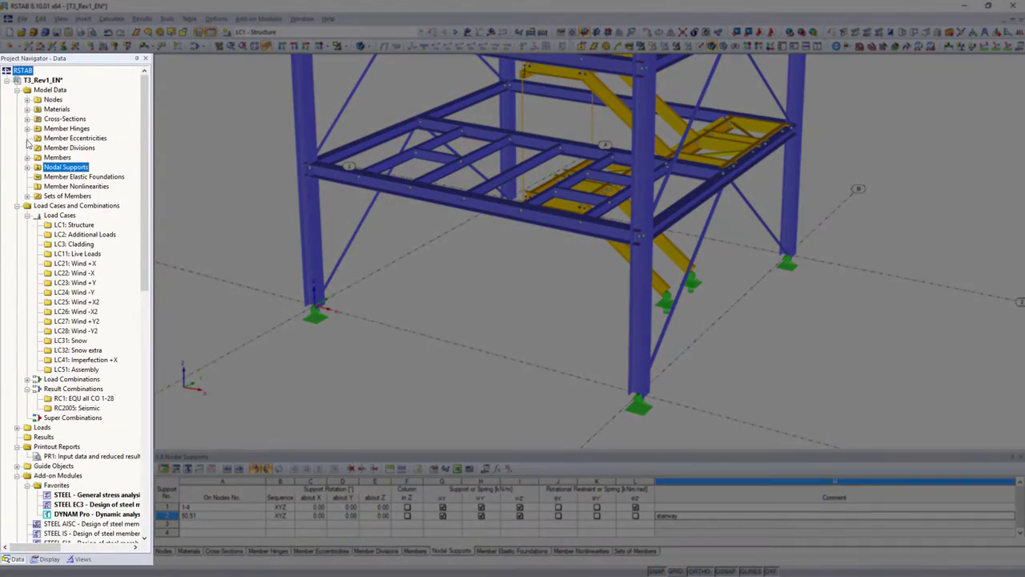
Replace the fixed φZ restraint of support 1 (nodes 1-4) with a 1.000 spring
{"action": "left_click", "coordinate": [28, 129]}
{"action": "left_click", "coordinate": [27, 196]}
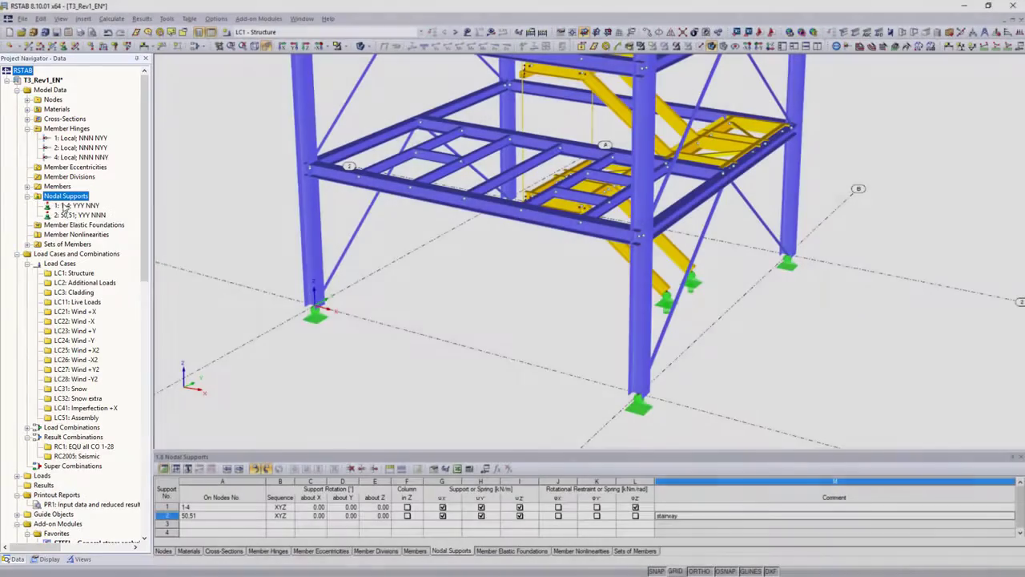
{"action": "right_click", "coordinate": [66, 205]}
{"action": "left_click", "coordinate": [76, 212]}
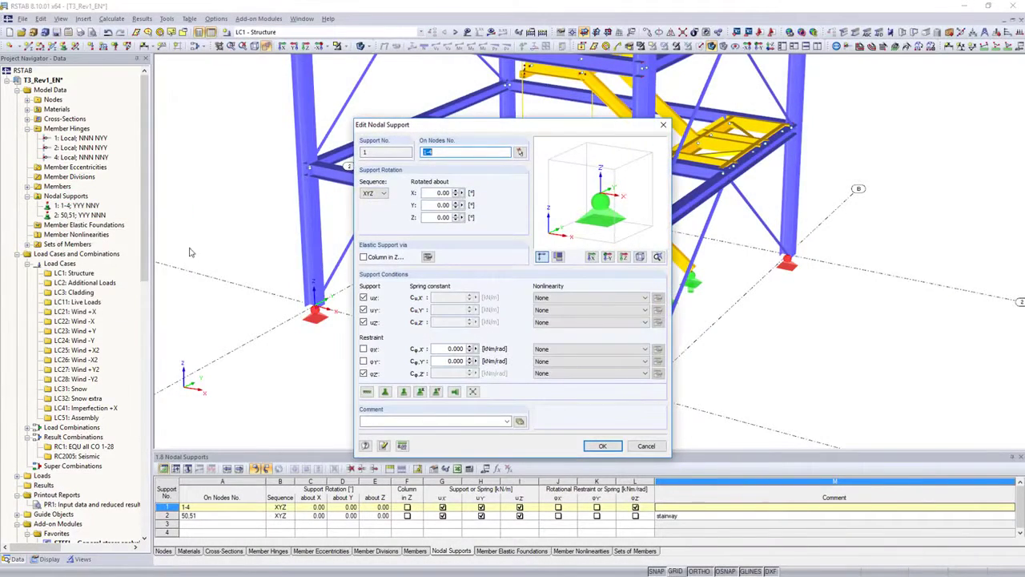
{"action": "left_click", "coordinate": [363, 373]}
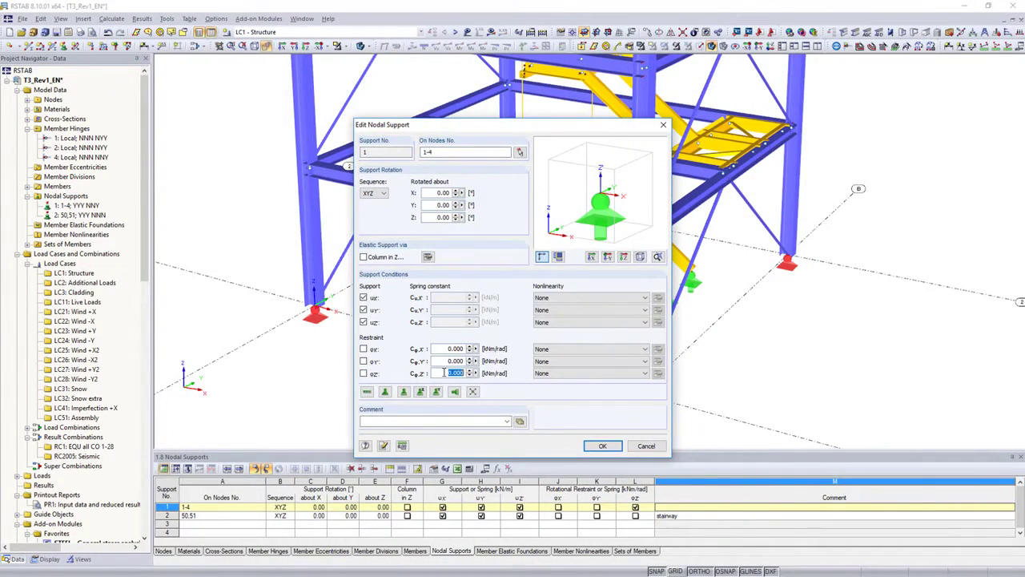
{"action": "key", "text": "Return"}
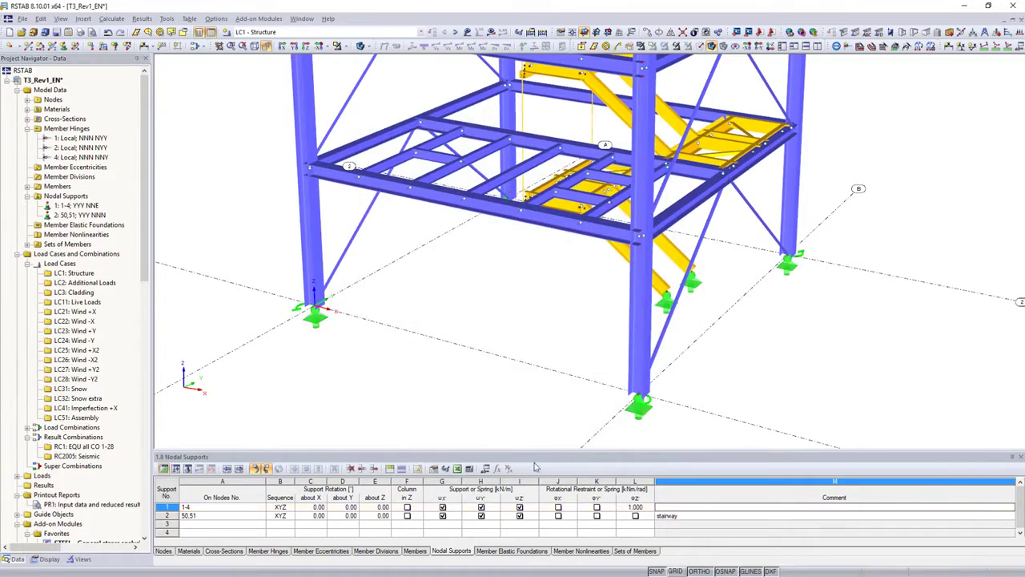
{"action": "left_click", "coordinate": [635, 507]}
{"action": "left_click", "coordinate": [650, 508]}
{"action": "left_click", "coordinate": [650, 456]}
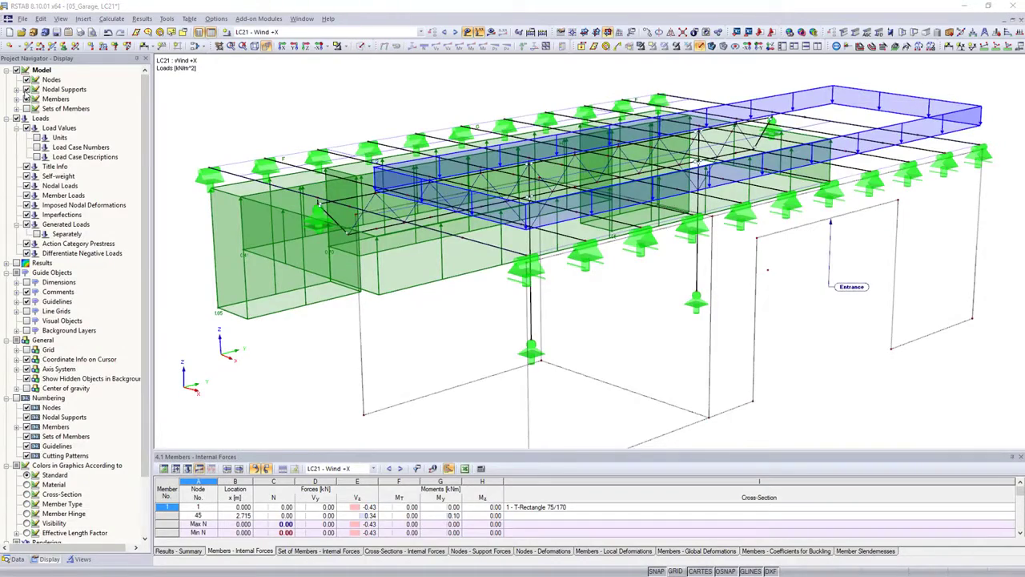
Hide supports, wind loads and the Entrance comment; render members and show car and person figures
{"action": "left_click", "coordinate": [26, 89]}
{"action": "left_click", "coordinate": [16, 119]}
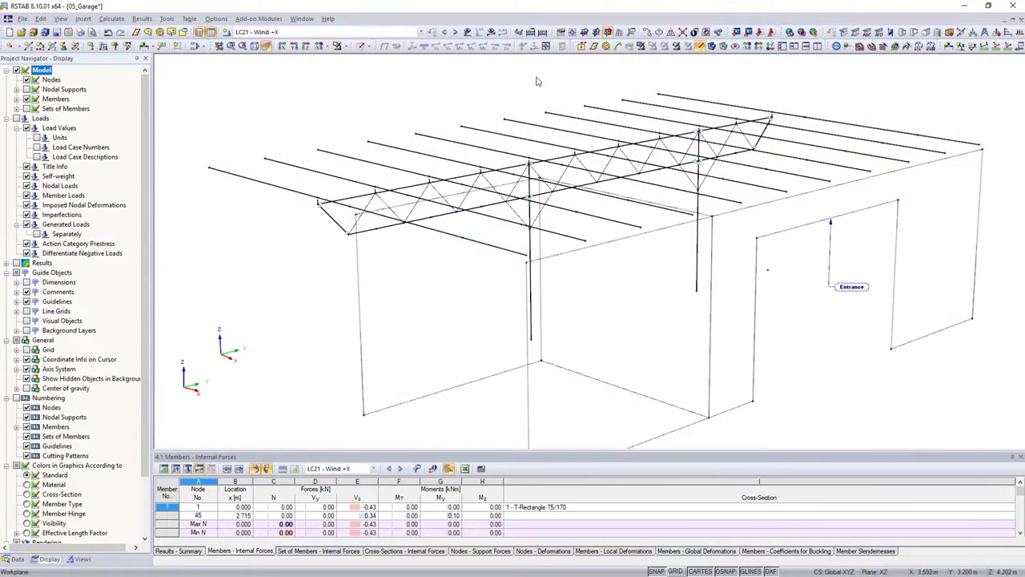
{"action": "left_click", "coordinate": [710, 46]}
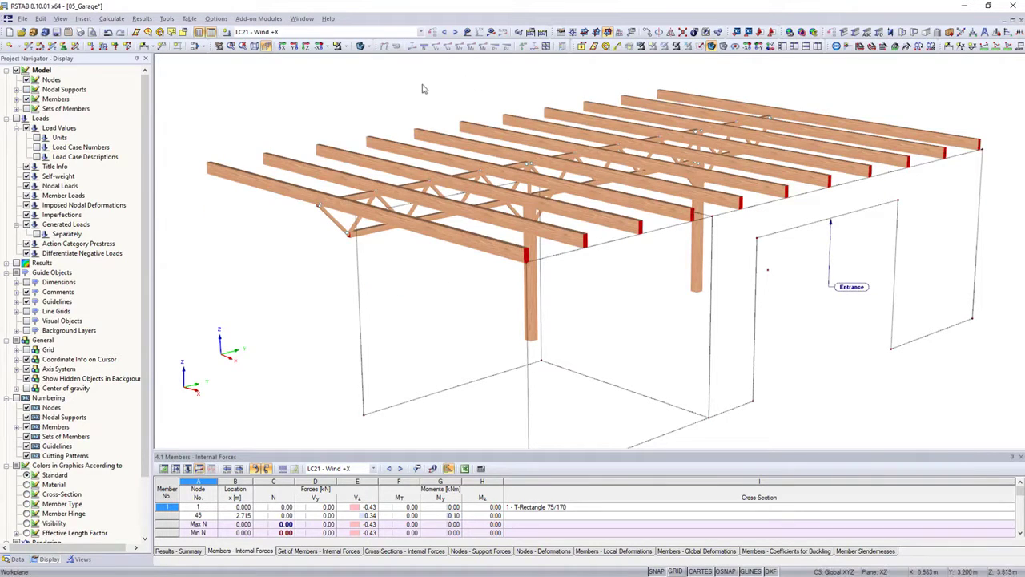
{"action": "left_click", "coordinate": [27, 291]}
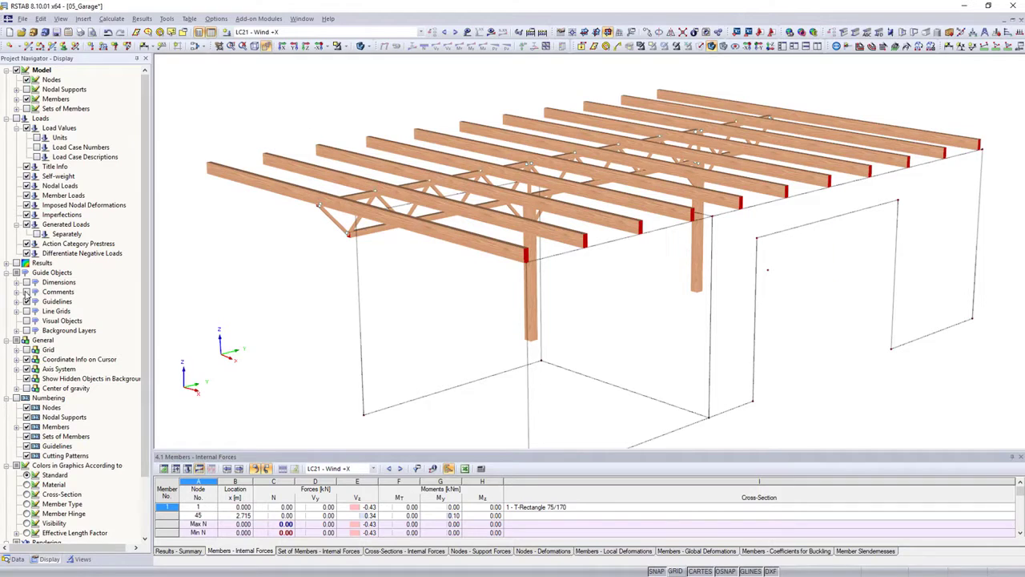
{"action": "left_click", "coordinate": [27, 321]}
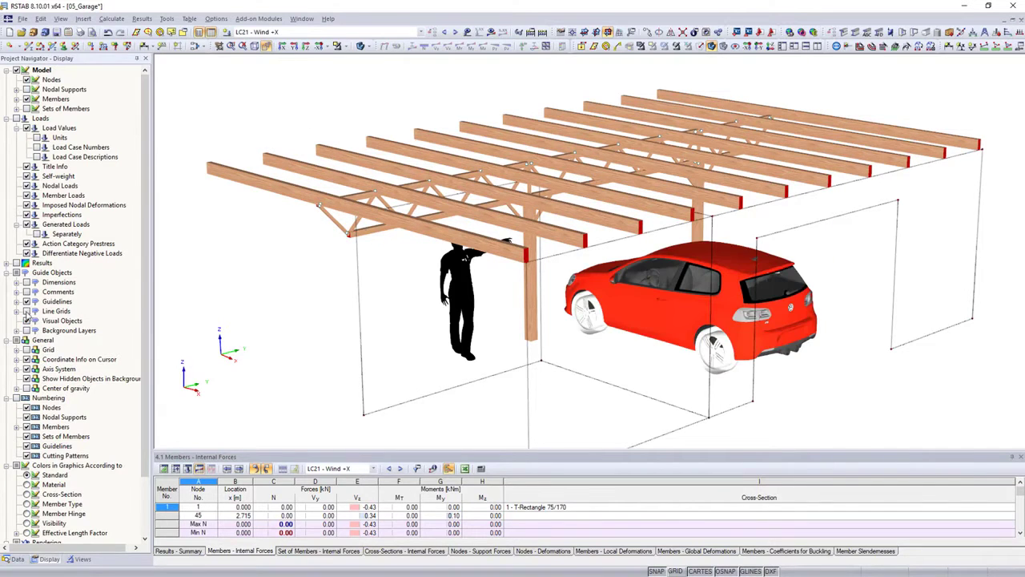
Show the deformations as coloured cross-sections at factor 275, hiding the undeformed model
{"action": "left_click", "coordinate": [8, 264]}
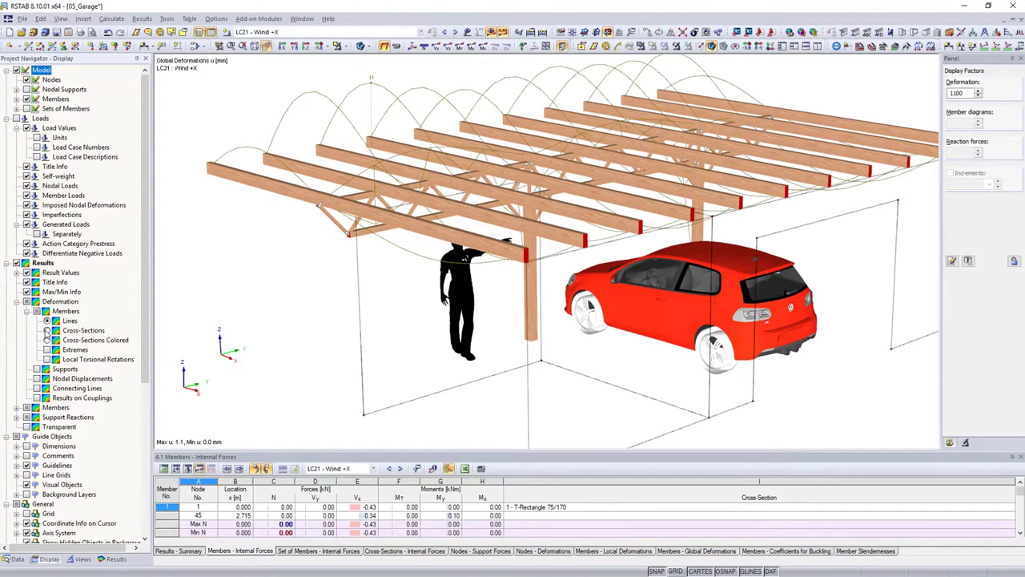
{"action": "left_click", "coordinate": [47, 340]}
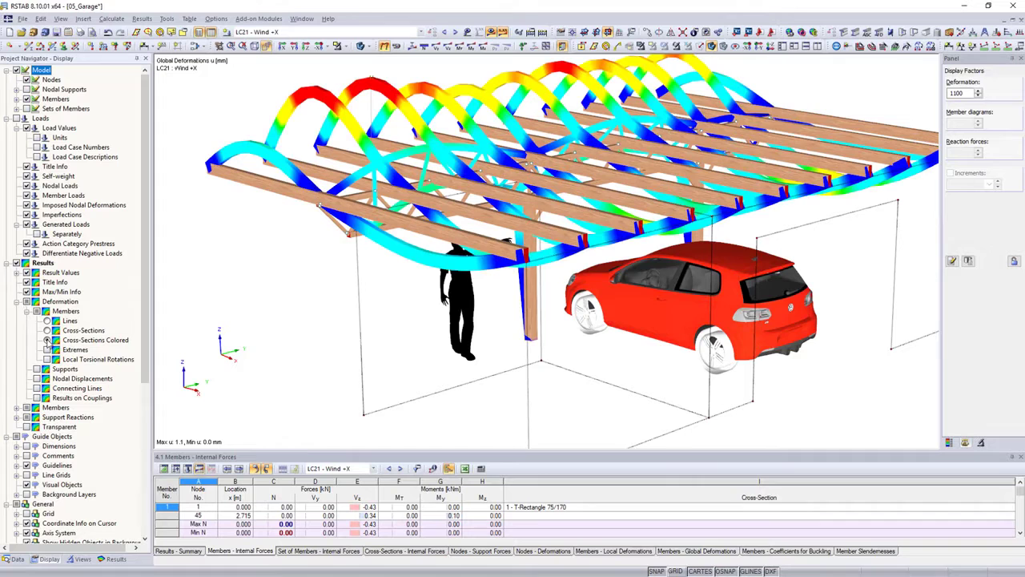
{"action": "left_click", "coordinate": [979, 97]}
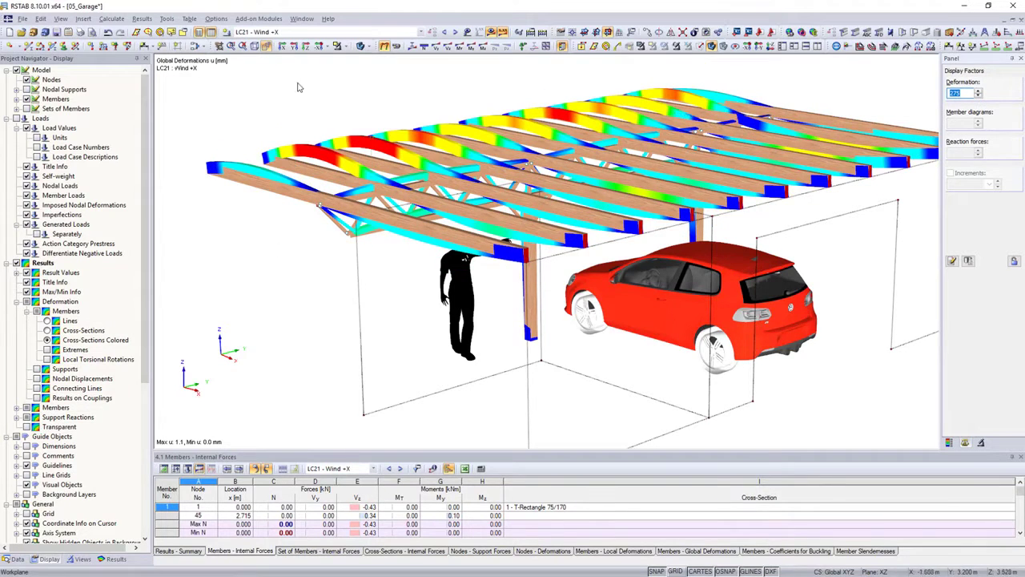
{"action": "left_click", "coordinate": [16, 71]}
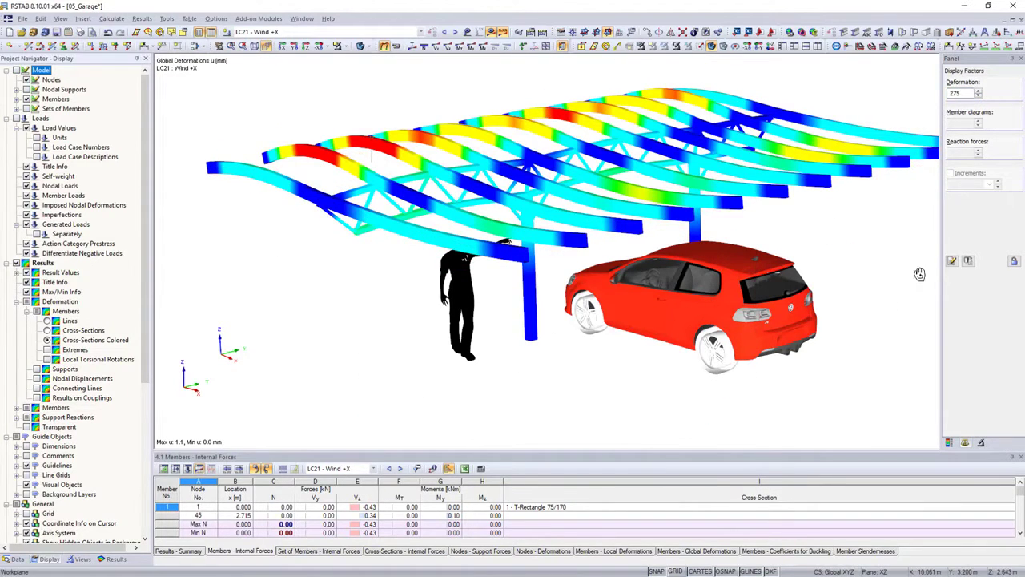
{"action": "middle_click_drag", "start_coordinate": [920, 274], "coordinate": [773, 279], "text": "ctrl"}
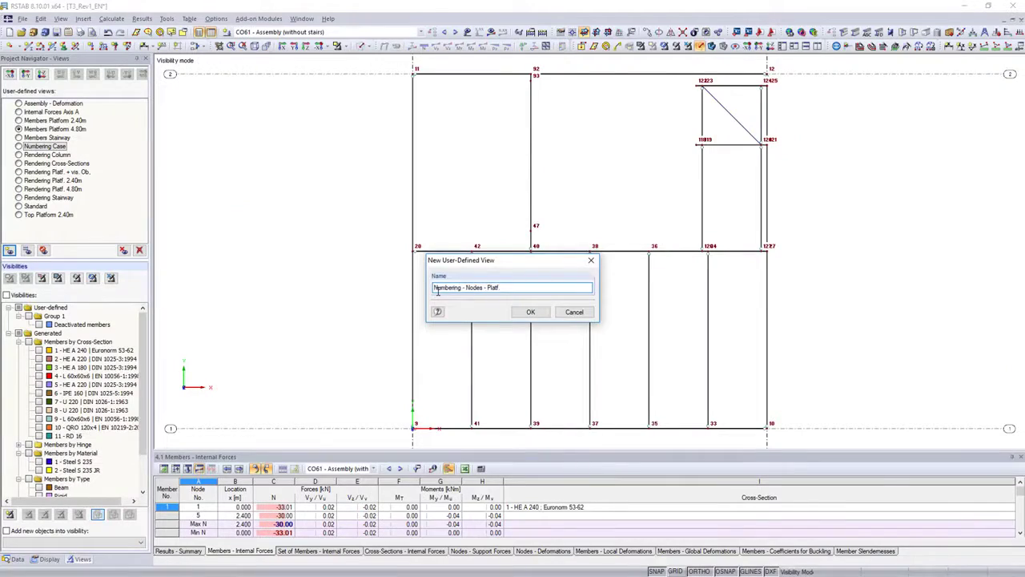
Save the 'Numbering - Nodes - Platf. 4.80m' view and switch to Rendering Cross-Sections
{"action": "key", "text": "Return"}
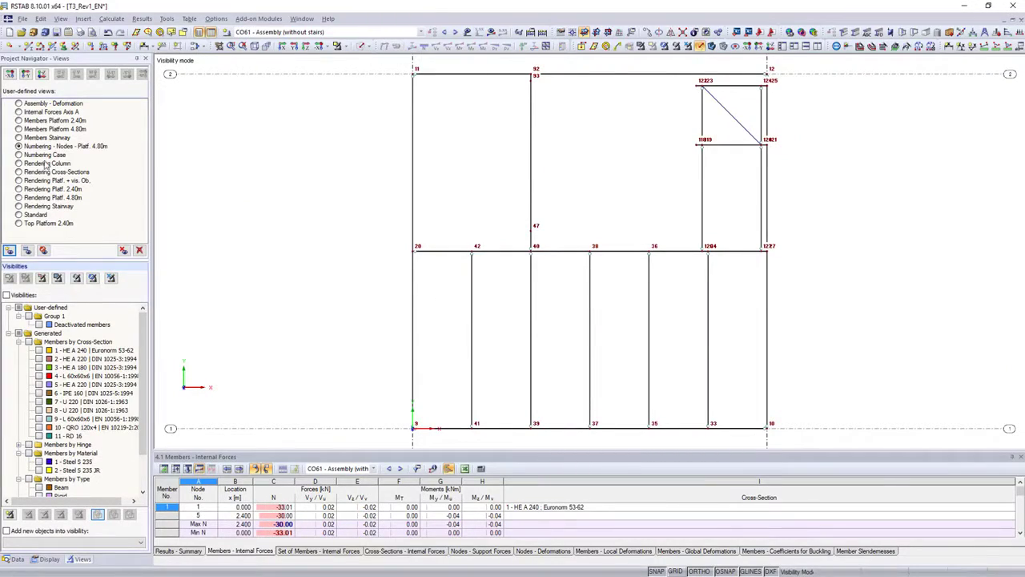
{"action": "left_click", "coordinate": [17, 154]}
{"action": "left_click", "coordinate": [17, 173]}
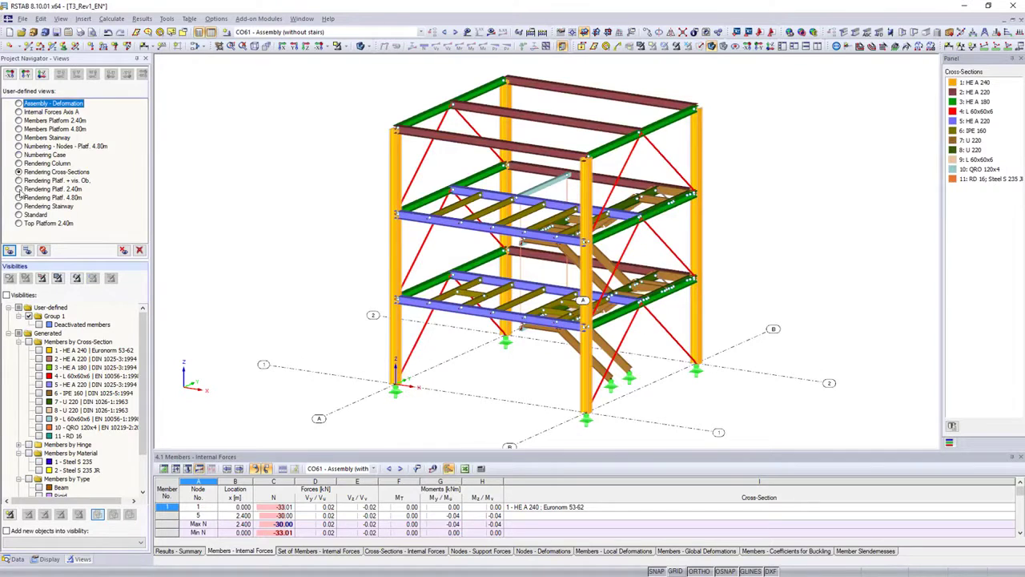
Show only the HE A 240 columns and HE A 220 beams via cross-section visibilities
{"action": "left_click", "coordinate": [39, 324]}
{"action": "left_click", "coordinate": [37, 324]}
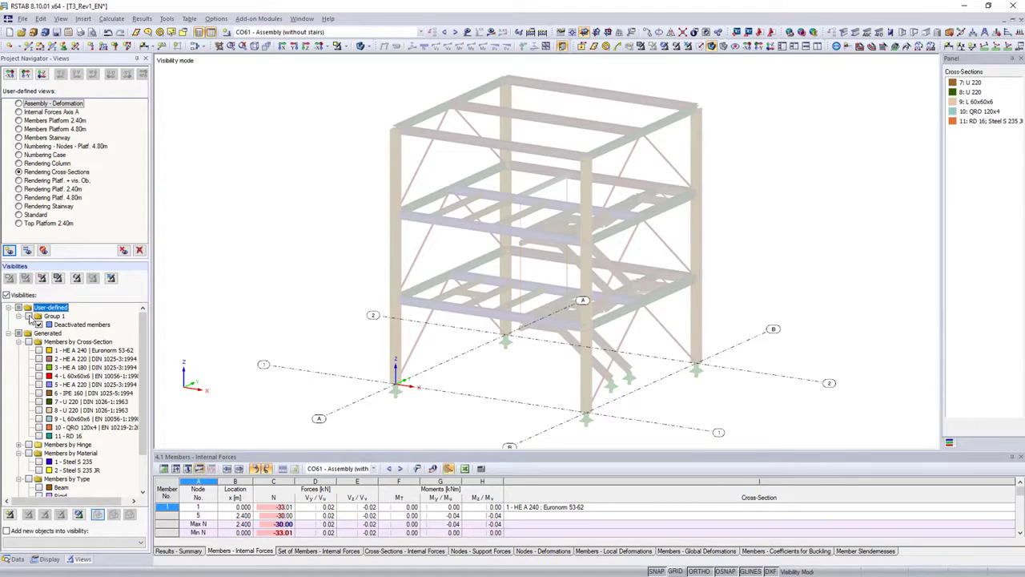
{"action": "left_click", "coordinate": [38, 350]}
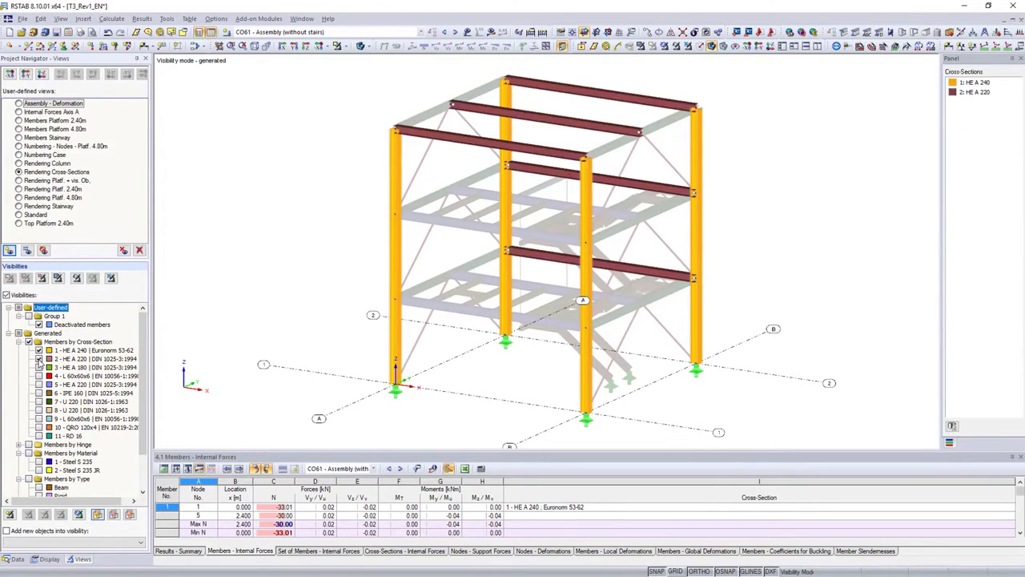
{"action": "left_click", "coordinate": [39, 367]}
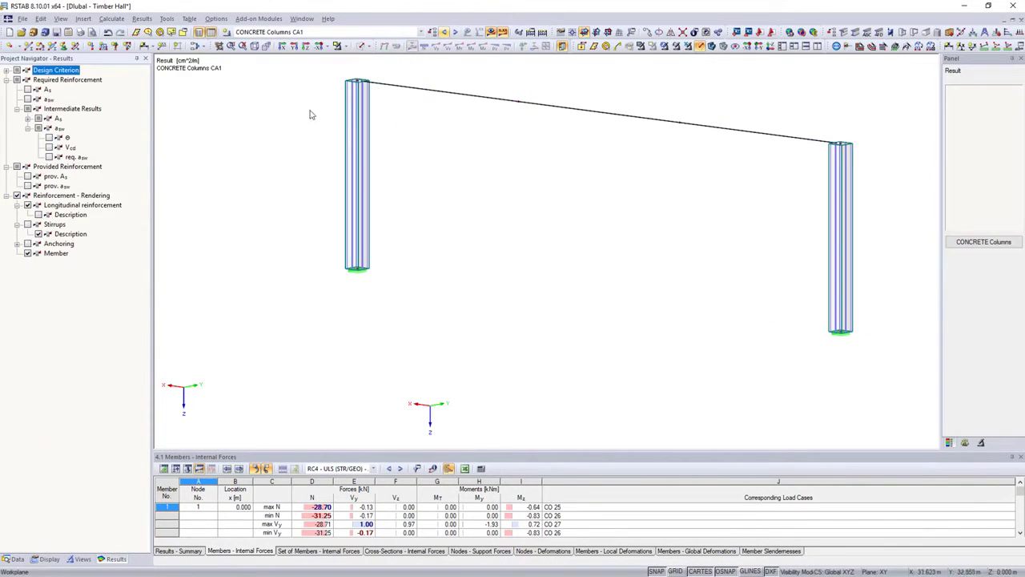
Show stirrups and provided asw on the concrete columns, then list RSTAB models in Project Manager
{"action": "left_click", "coordinate": [28, 225]}
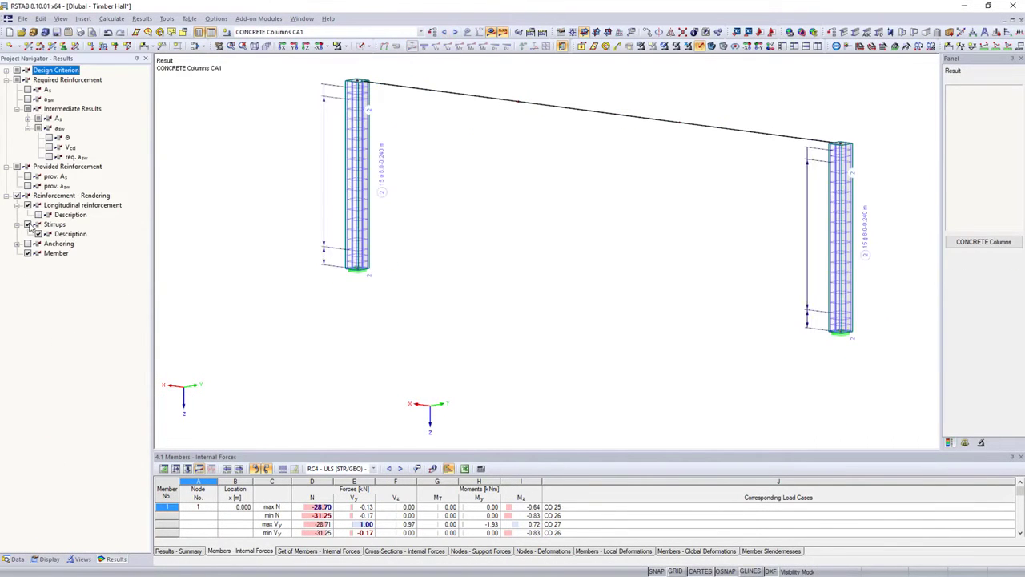
{"action": "left_click", "coordinate": [28, 186]}
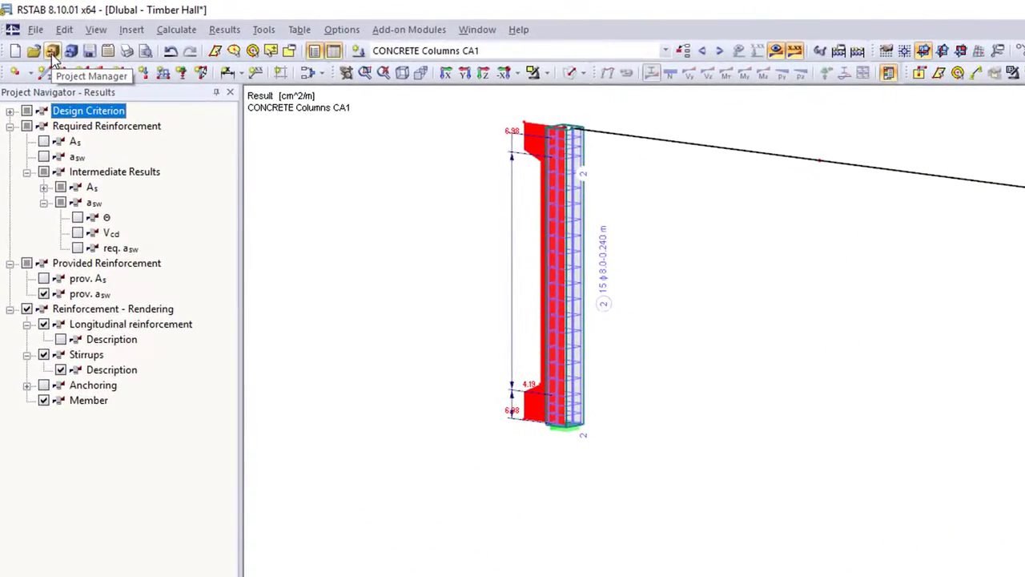
{"action": "left_click", "coordinate": [52, 52]}
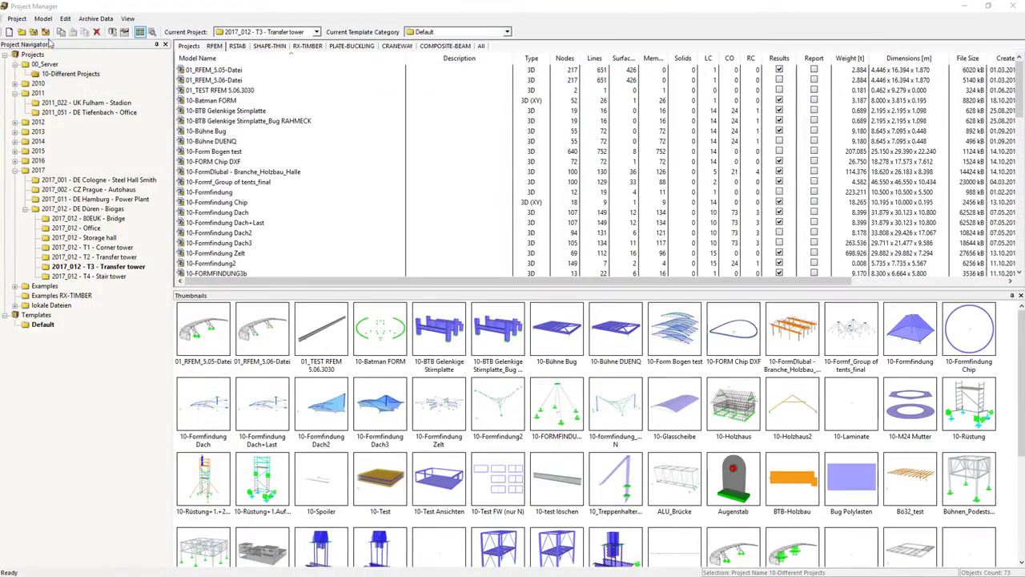
{"action": "left_click", "coordinate": [234, 47]}
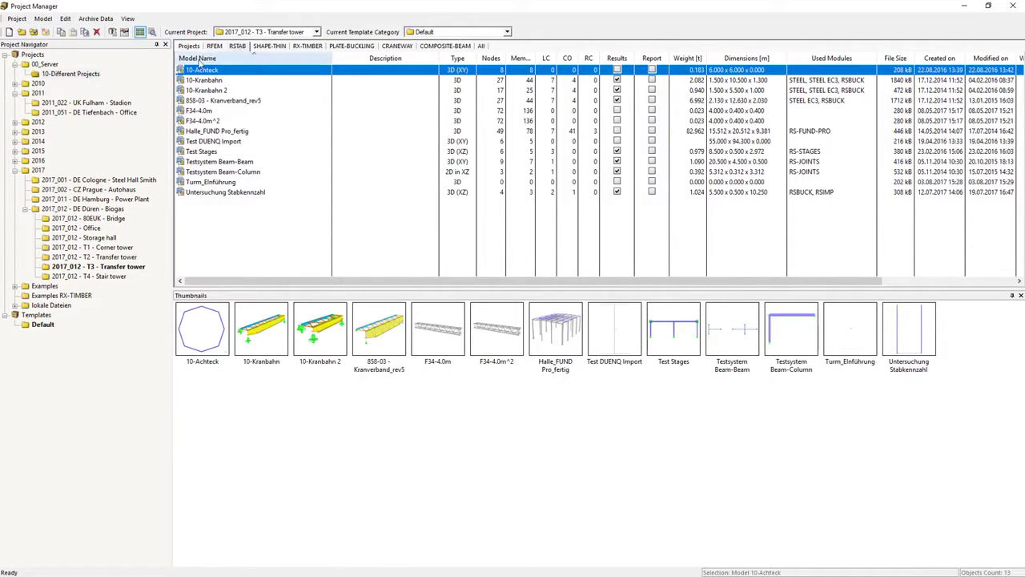